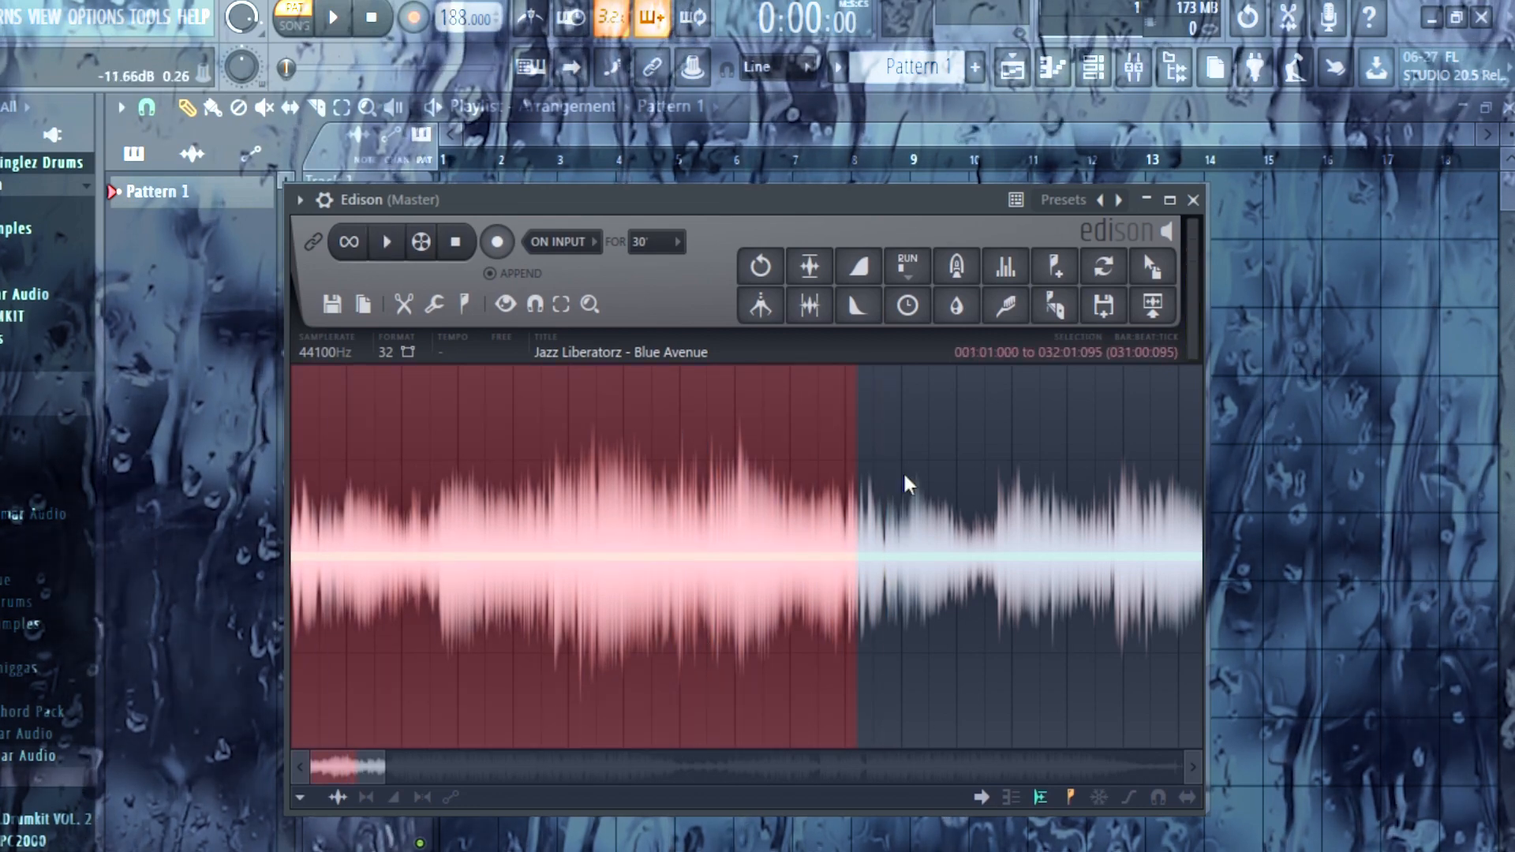
Place the selected Blue Avenue section on Track 1 at bar 1 and loop playback over the whole clip.
left_click_drag(1152, 267, 537, 207)
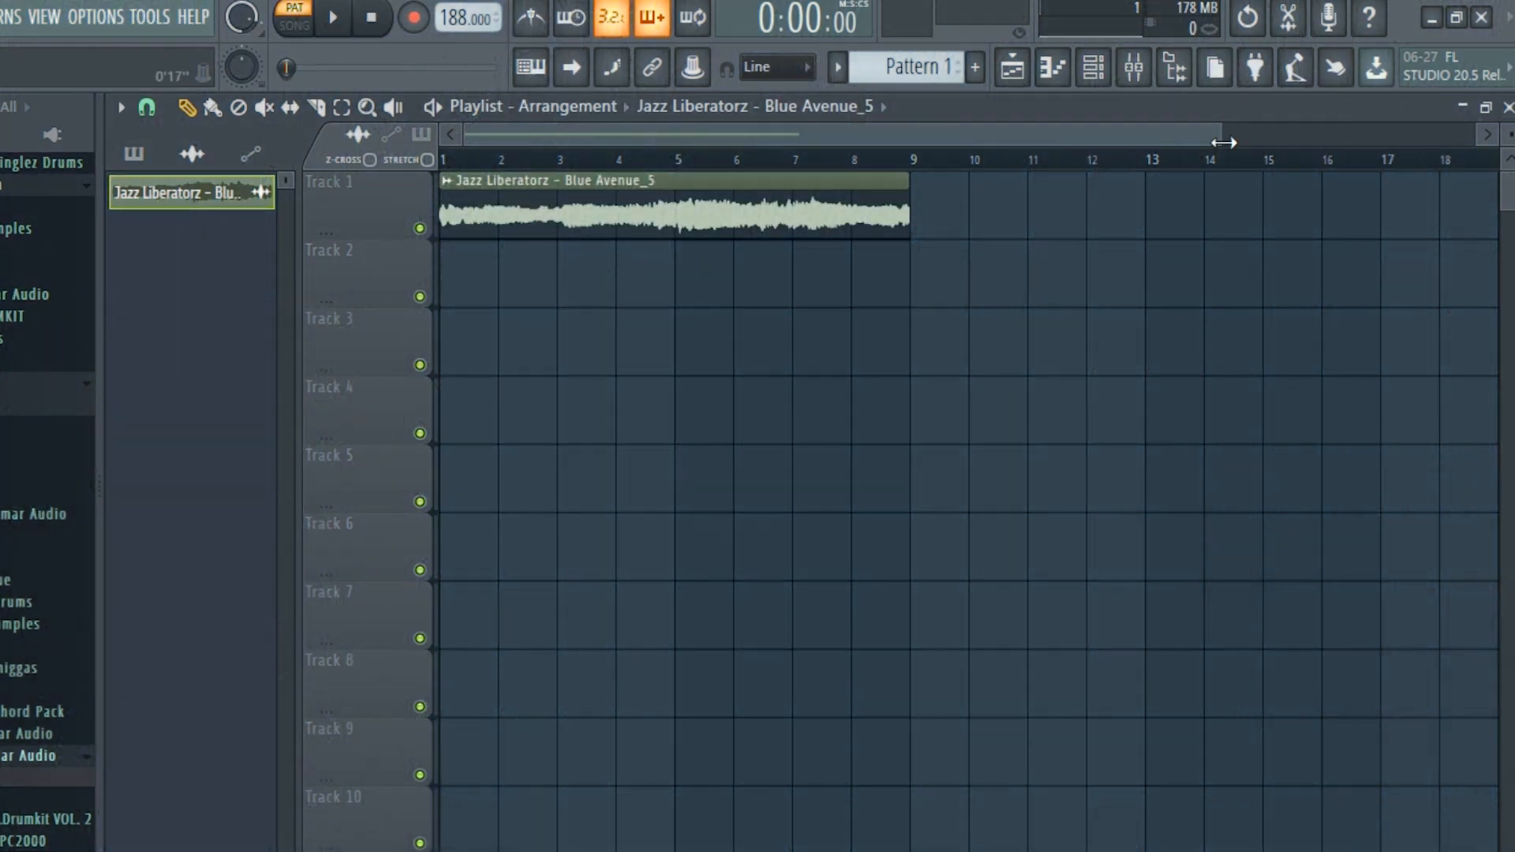
left_click_drag(1223, 142, 939, 142)
key("space")
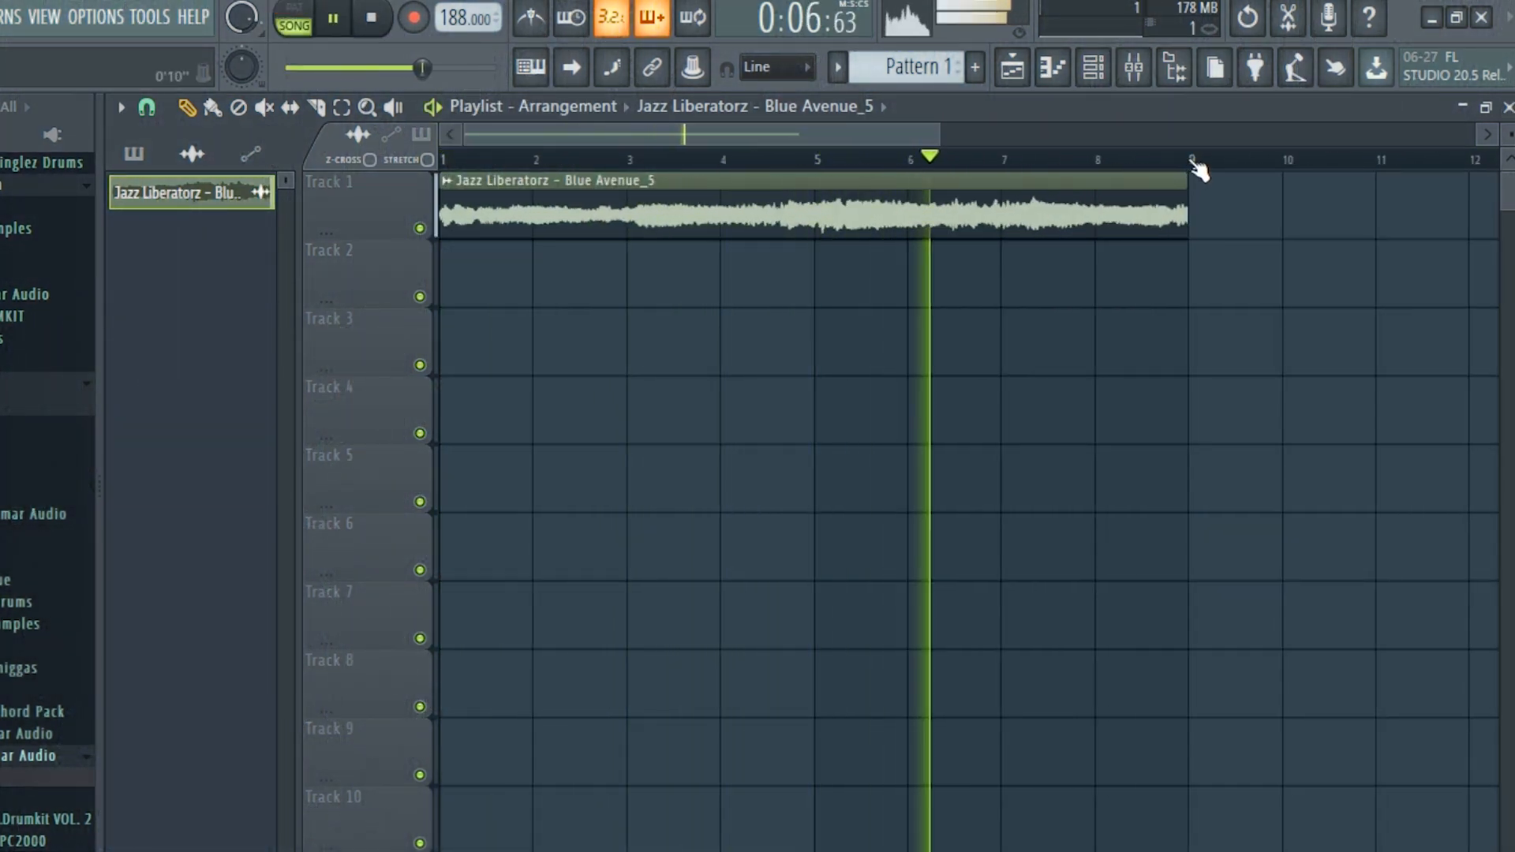
key("ctrl+a")
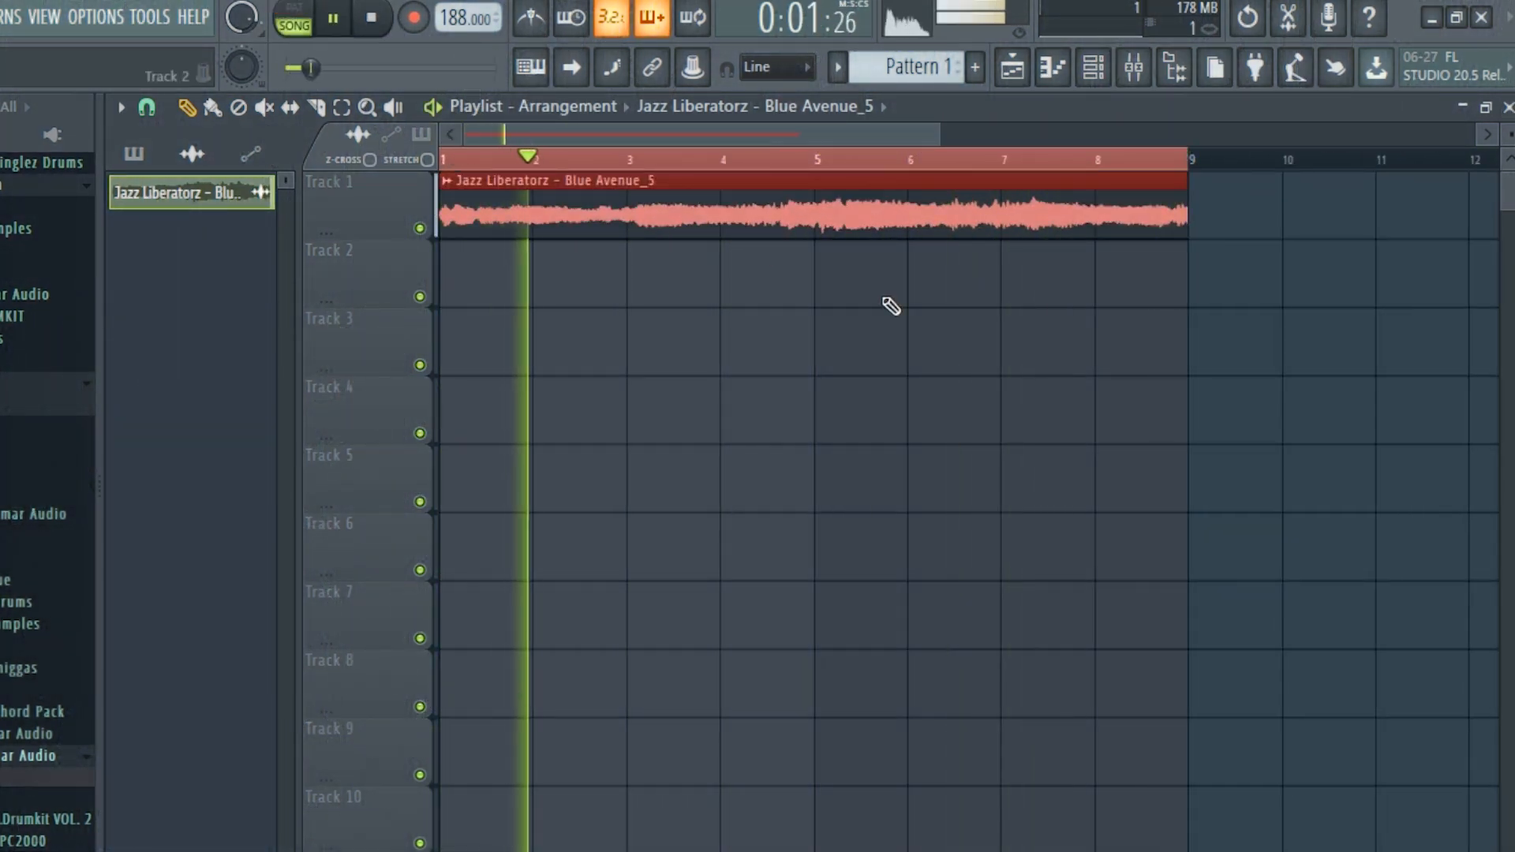
Set the time stretching mode of the Blue Avenue clip on Track 1 to Stretch.
double_click(961, 214)
left_click(913, 540)
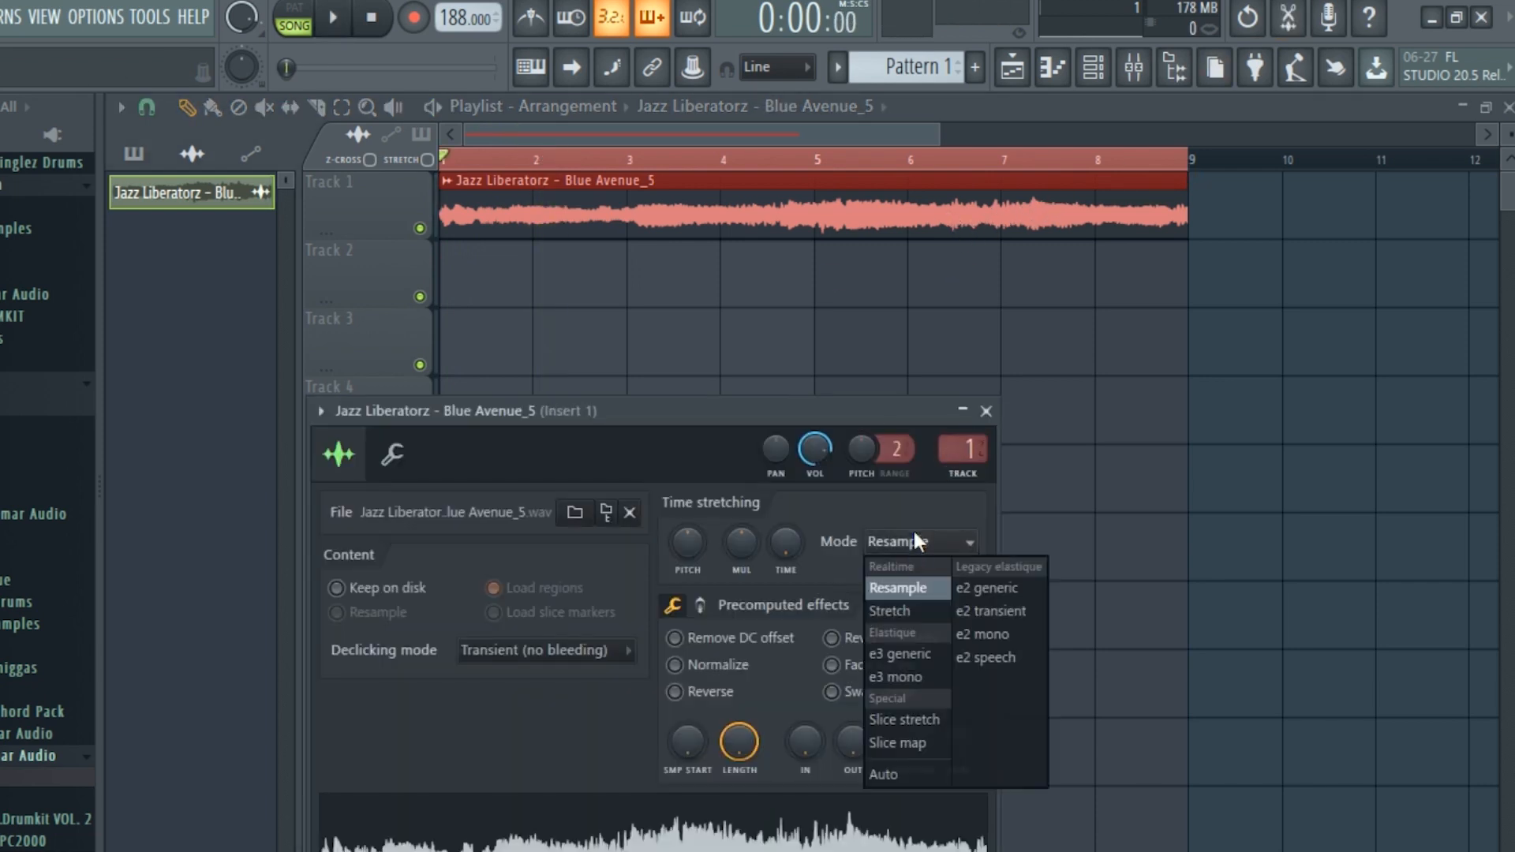
left_click(912, 614)
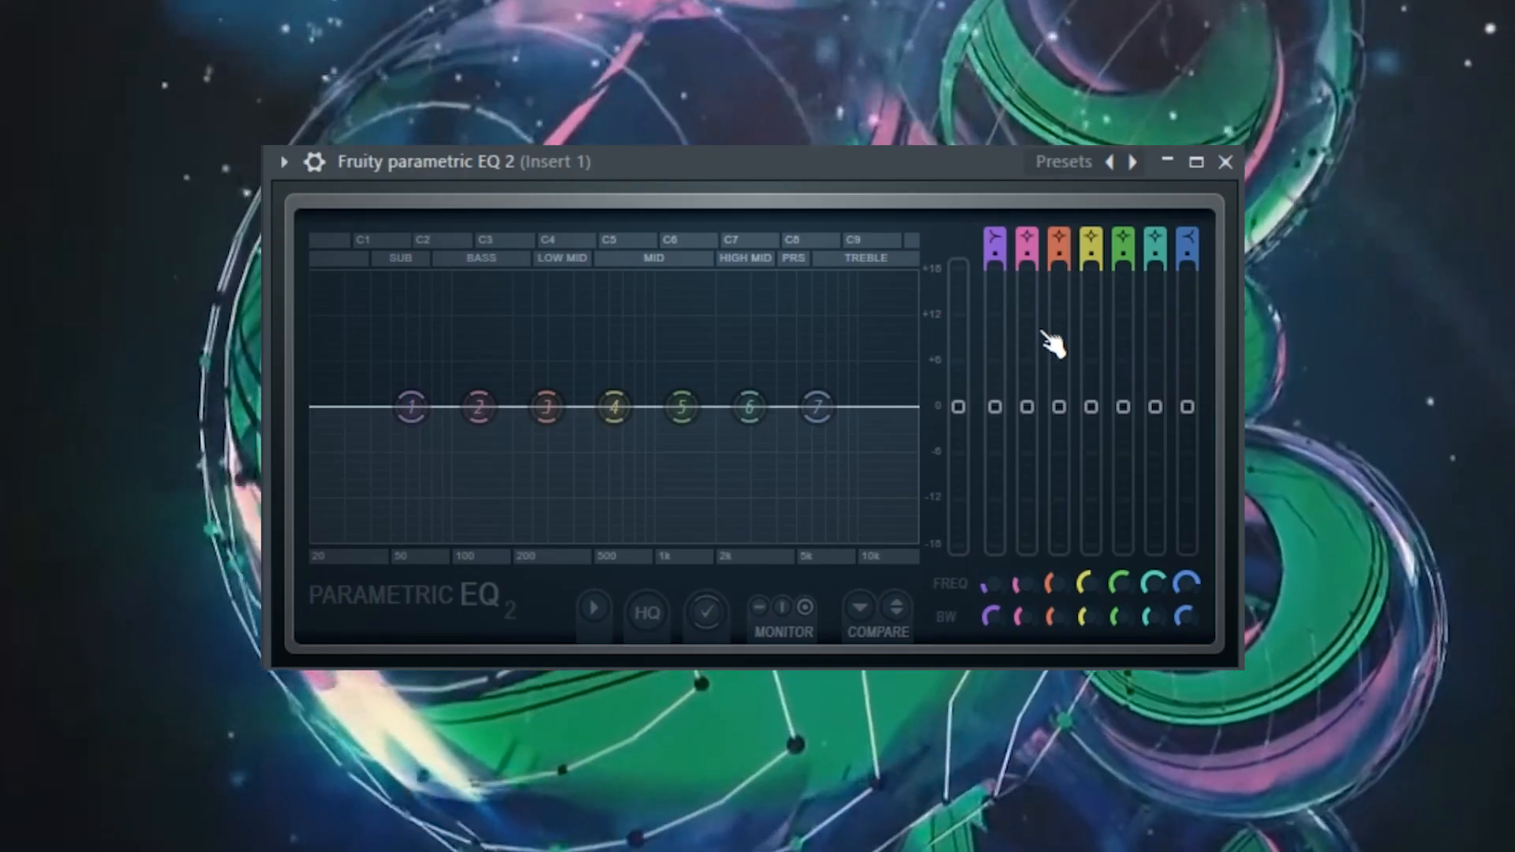
In Fruity Parametric EQ 2, make band 1 a steep high-pass filter and raise its cutoff to between 100 and 200 Hz.
scroll(410, 407, "up", 3)
left_click_drag(995, 236, 995, 248)
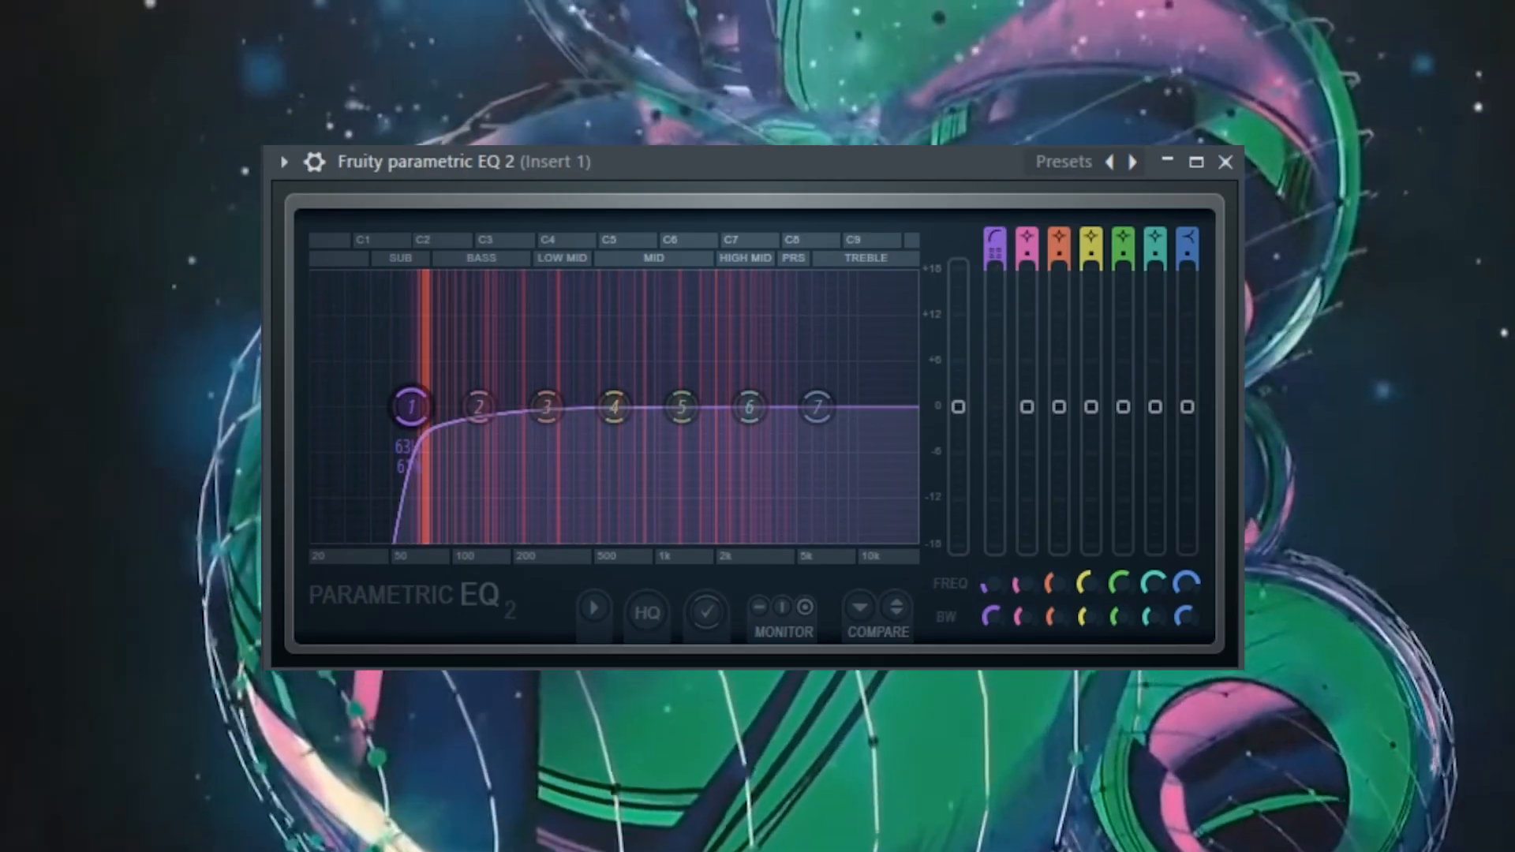
left_click_drag(991, 586, 990, 543)
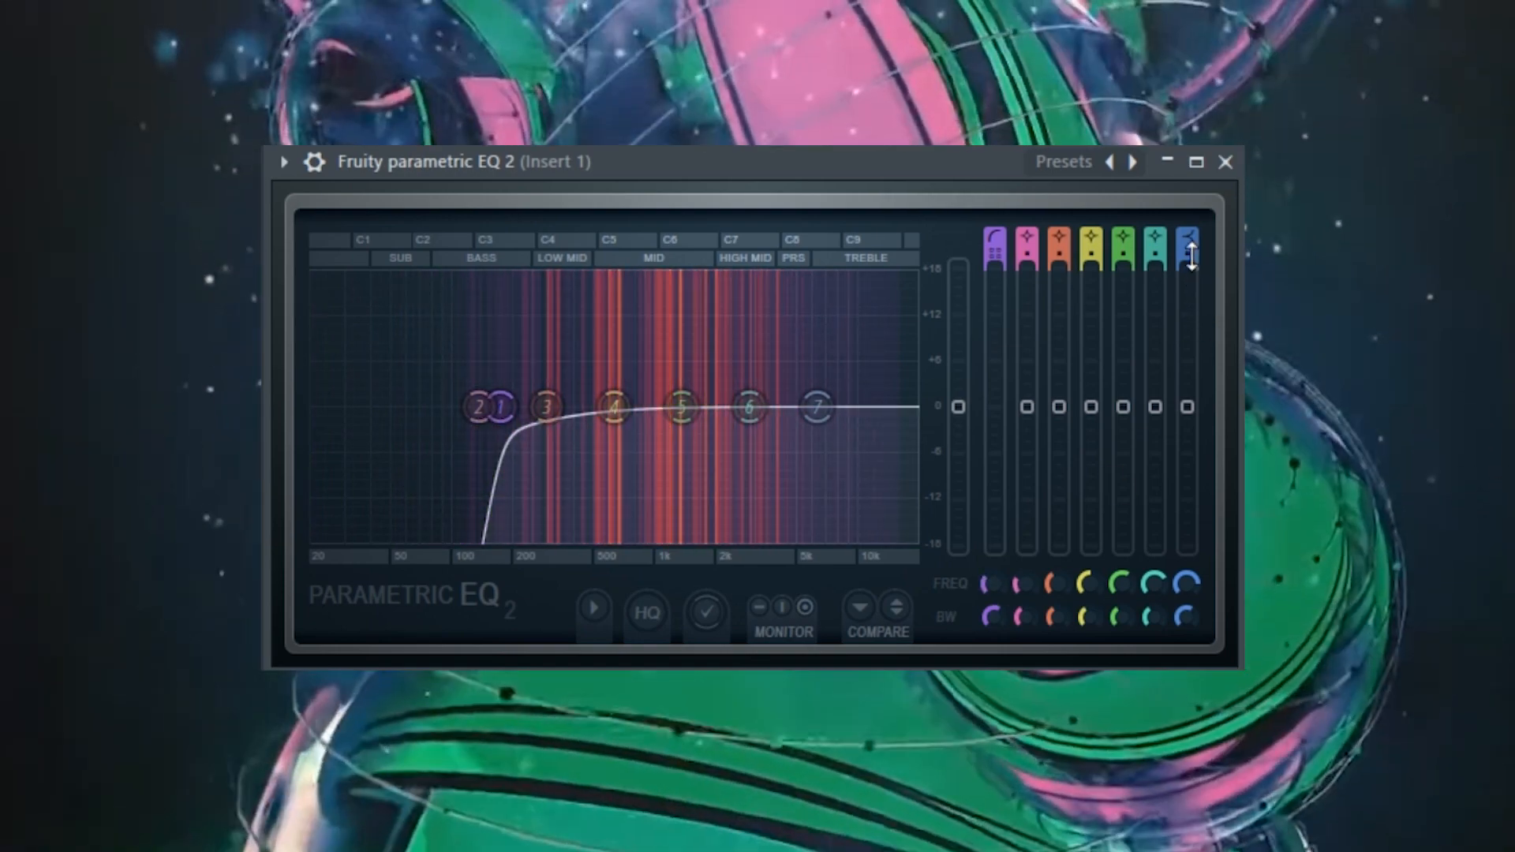
left_click_drag(984, 580, 984, 571)
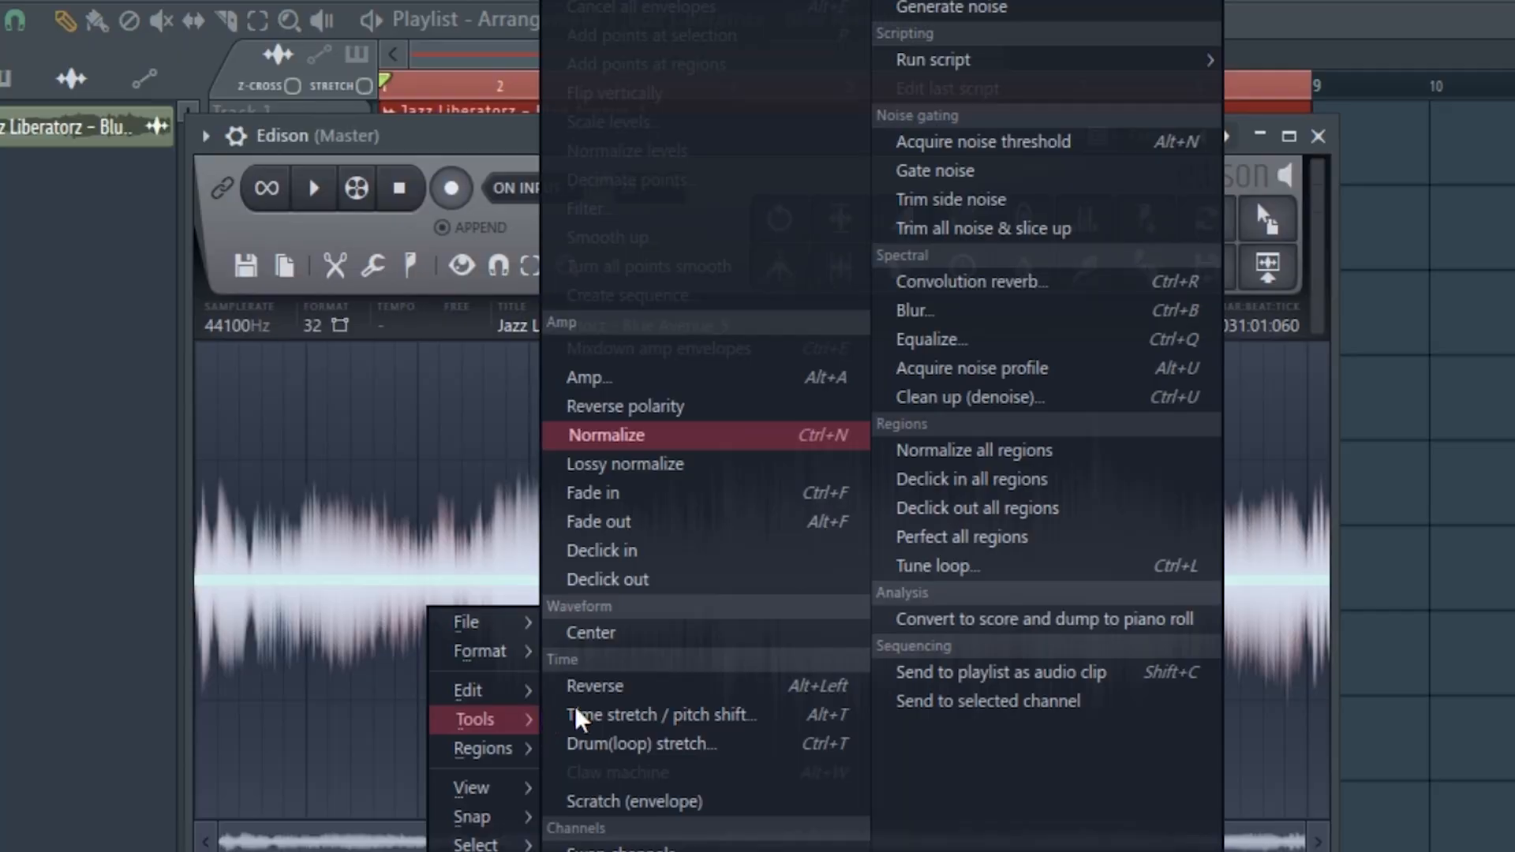
Apply Declick in and Declick out to the Blue Avenue sample in Edison.
left_click(661, 550)
right_click(520, 554)
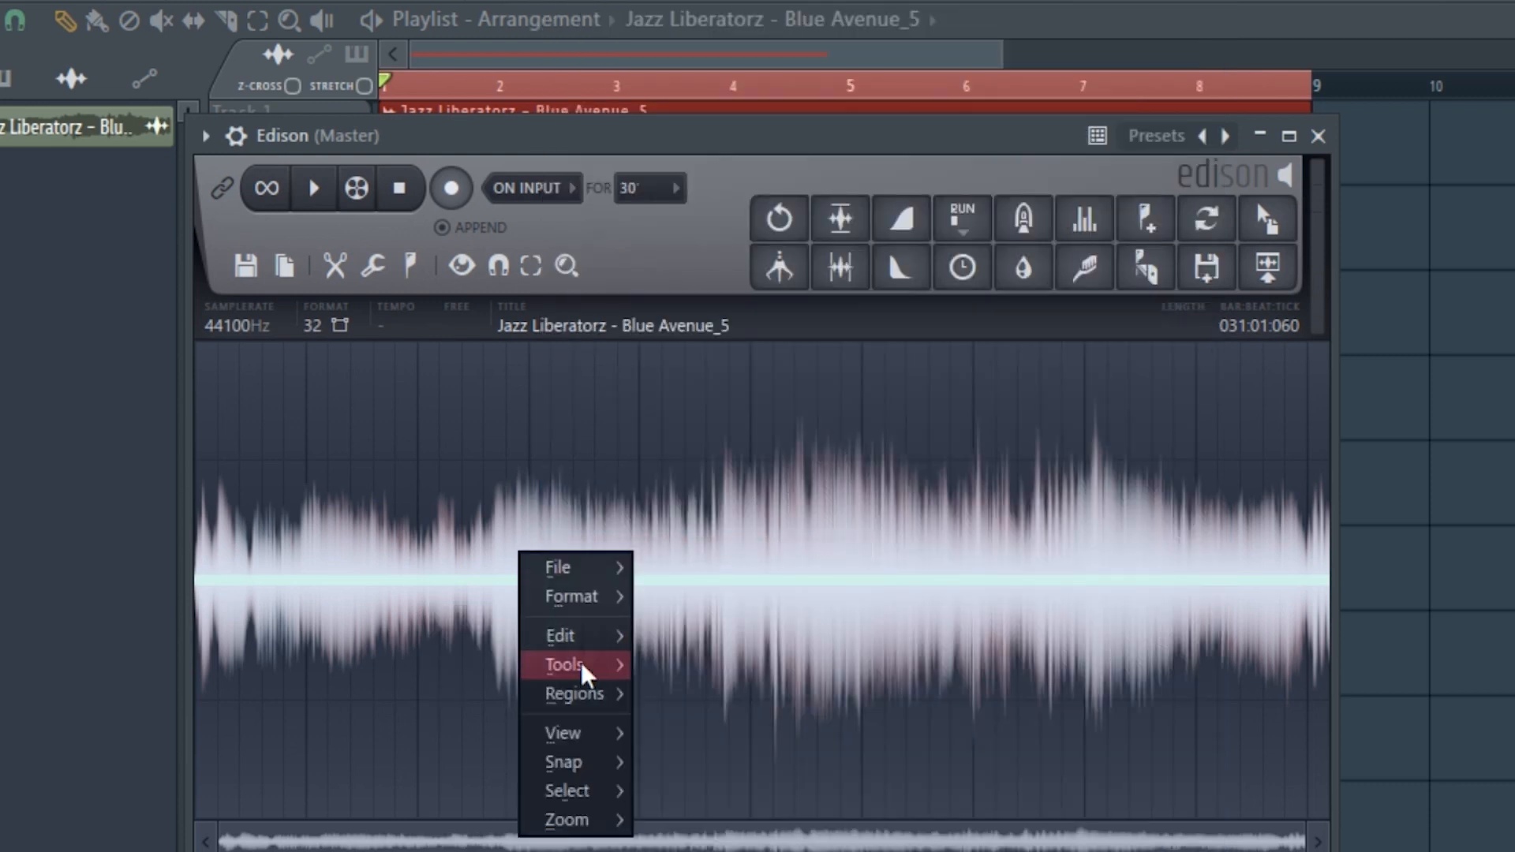
mouse_move(566, 664)
left_click(764, 585)
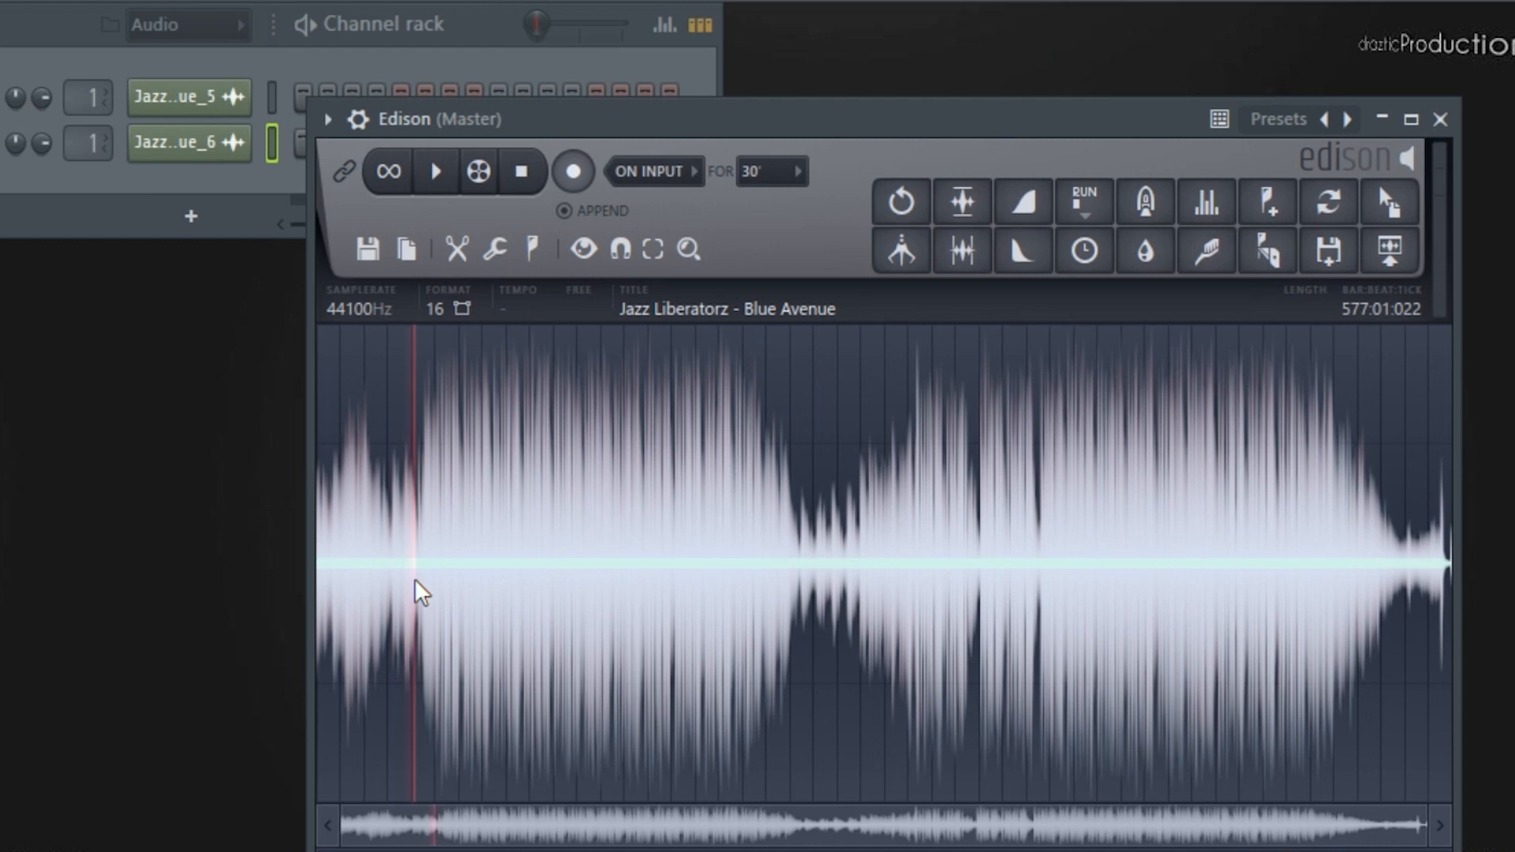
Play the full Blue Avenue track in Edison and select the section from 055:01:010 to 062:01:094.
left_click_drag(1418, 836, 549, 828)
key("space")
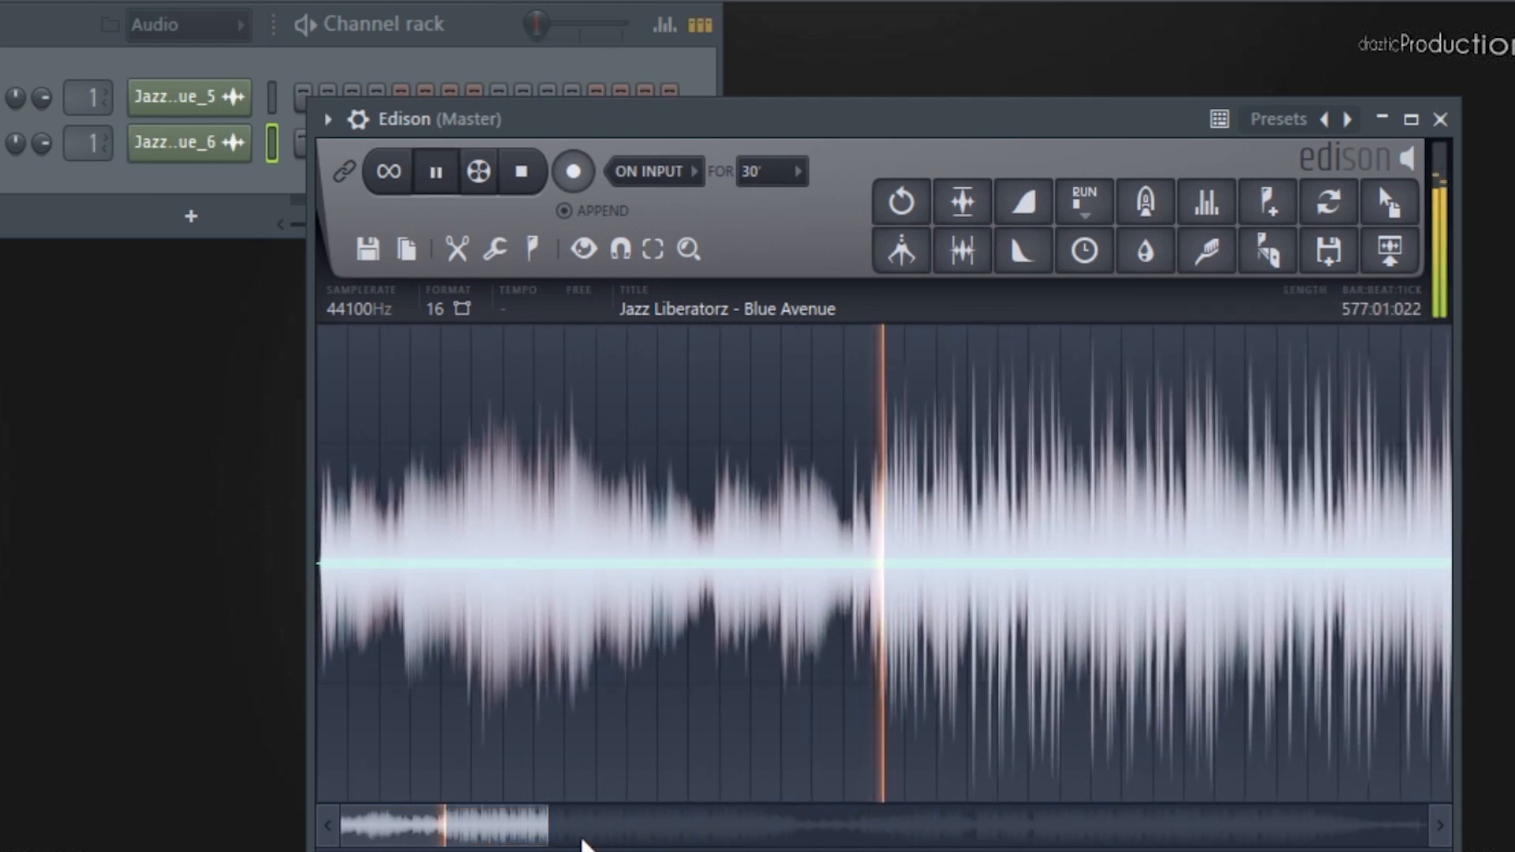
left_click_drag(551, 833, 456, 833)
left_click_drag(1007, 552, 801, 697)
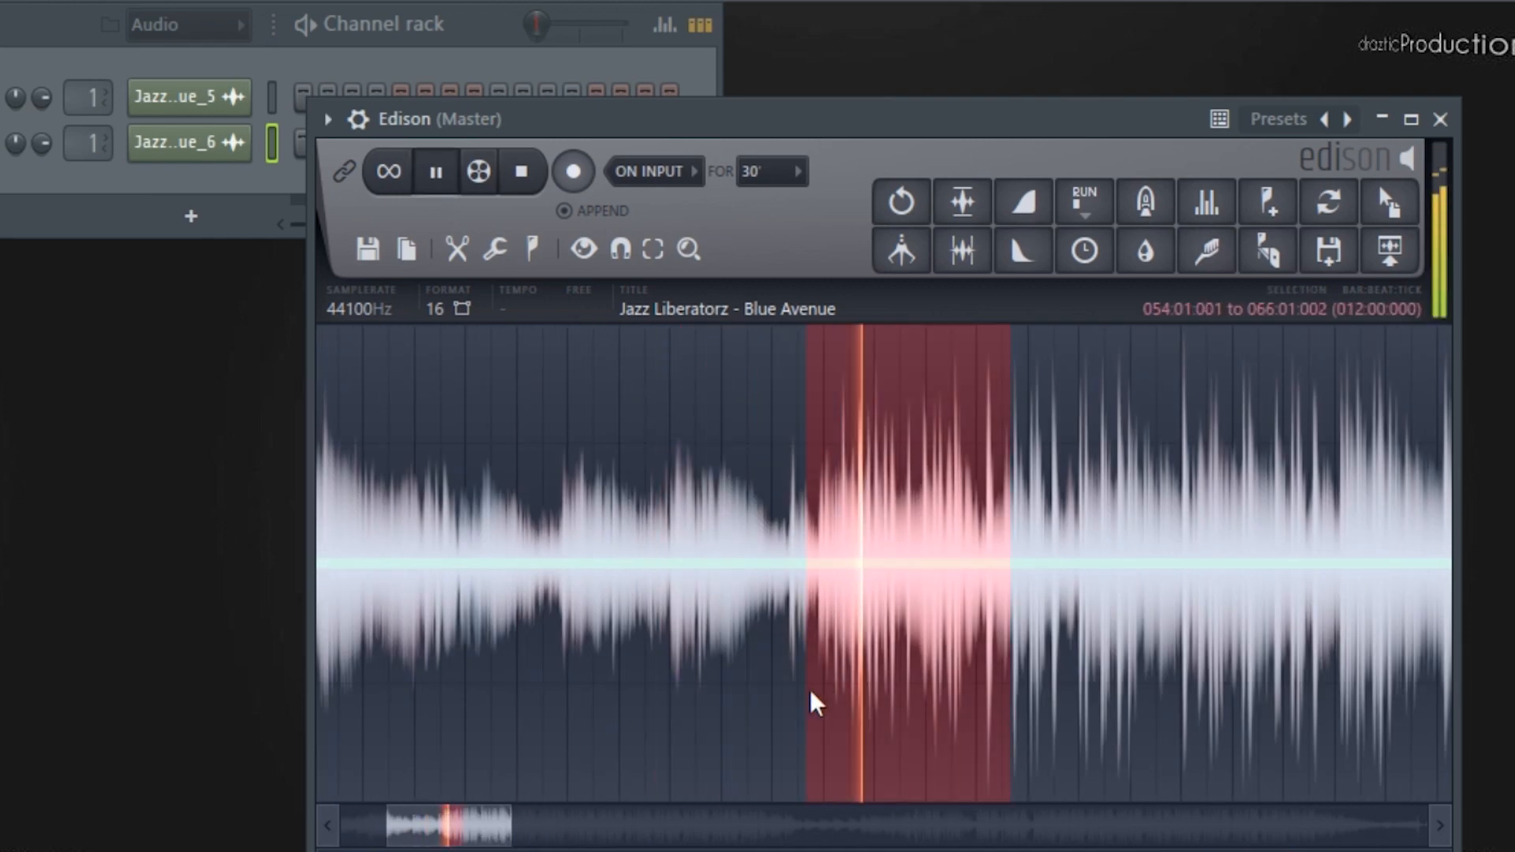
left_click_drag(473, 833, 450, 821)
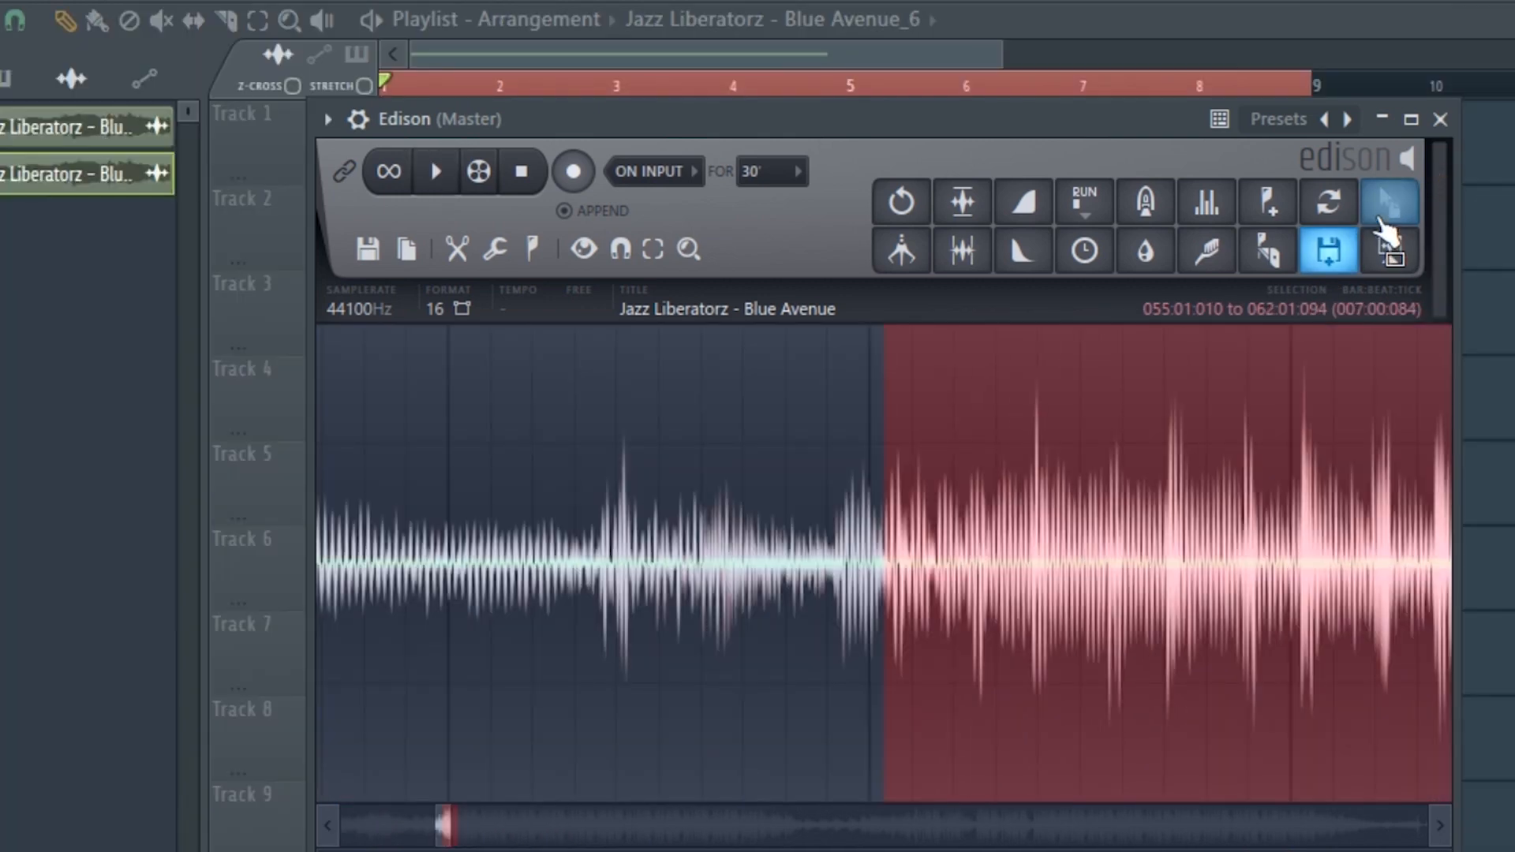
Place the selected section on Track 2 at bar 8, then close the meh_2 sample settings.
left_click_drag(1386, 233, 1121, 252)
left_click(572, 156)
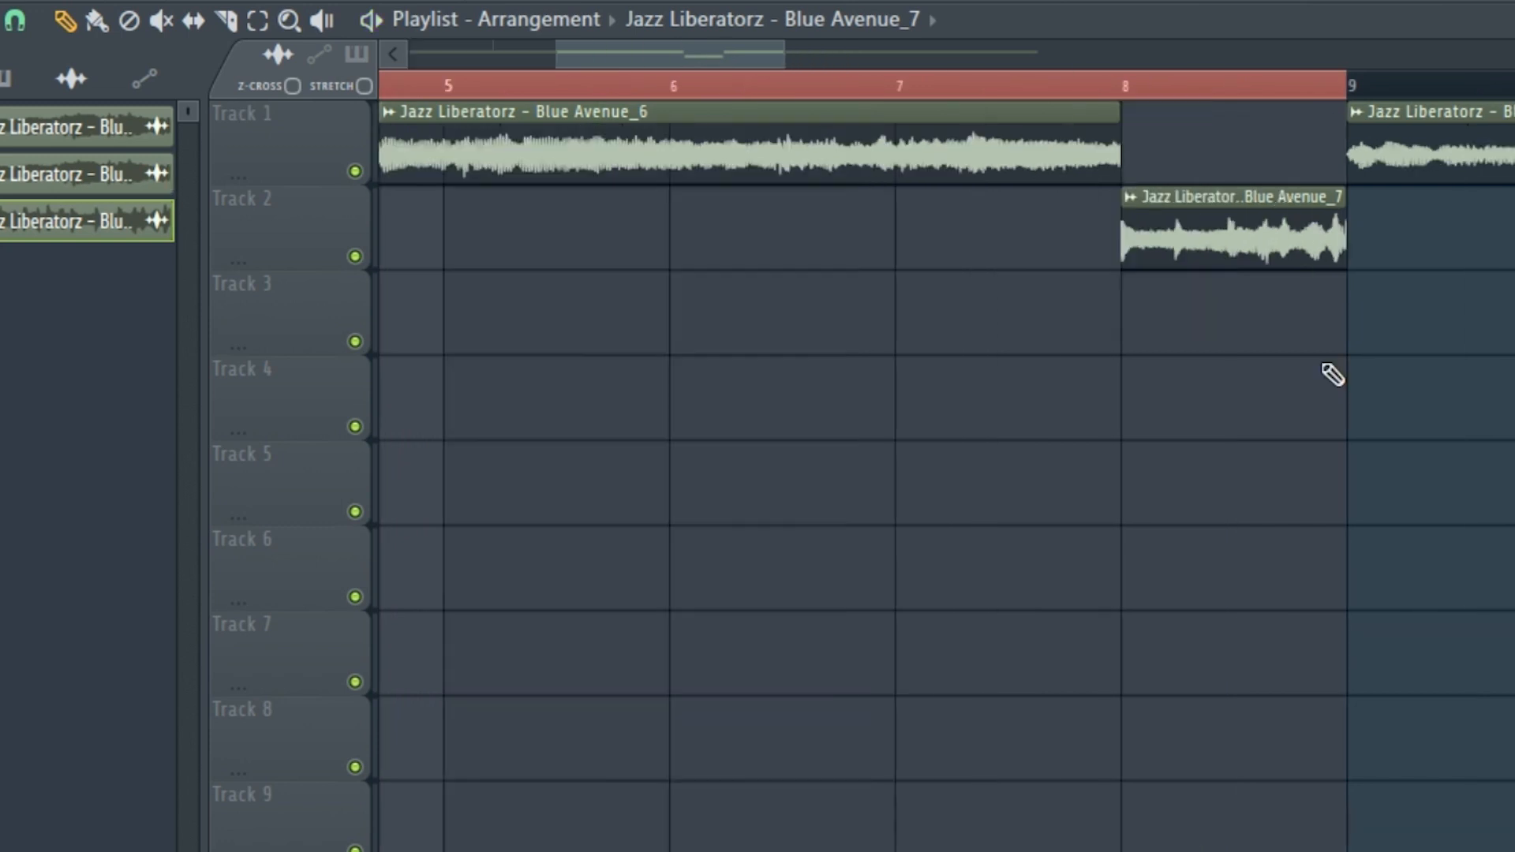
scroll(1314, 304, "up", 5)
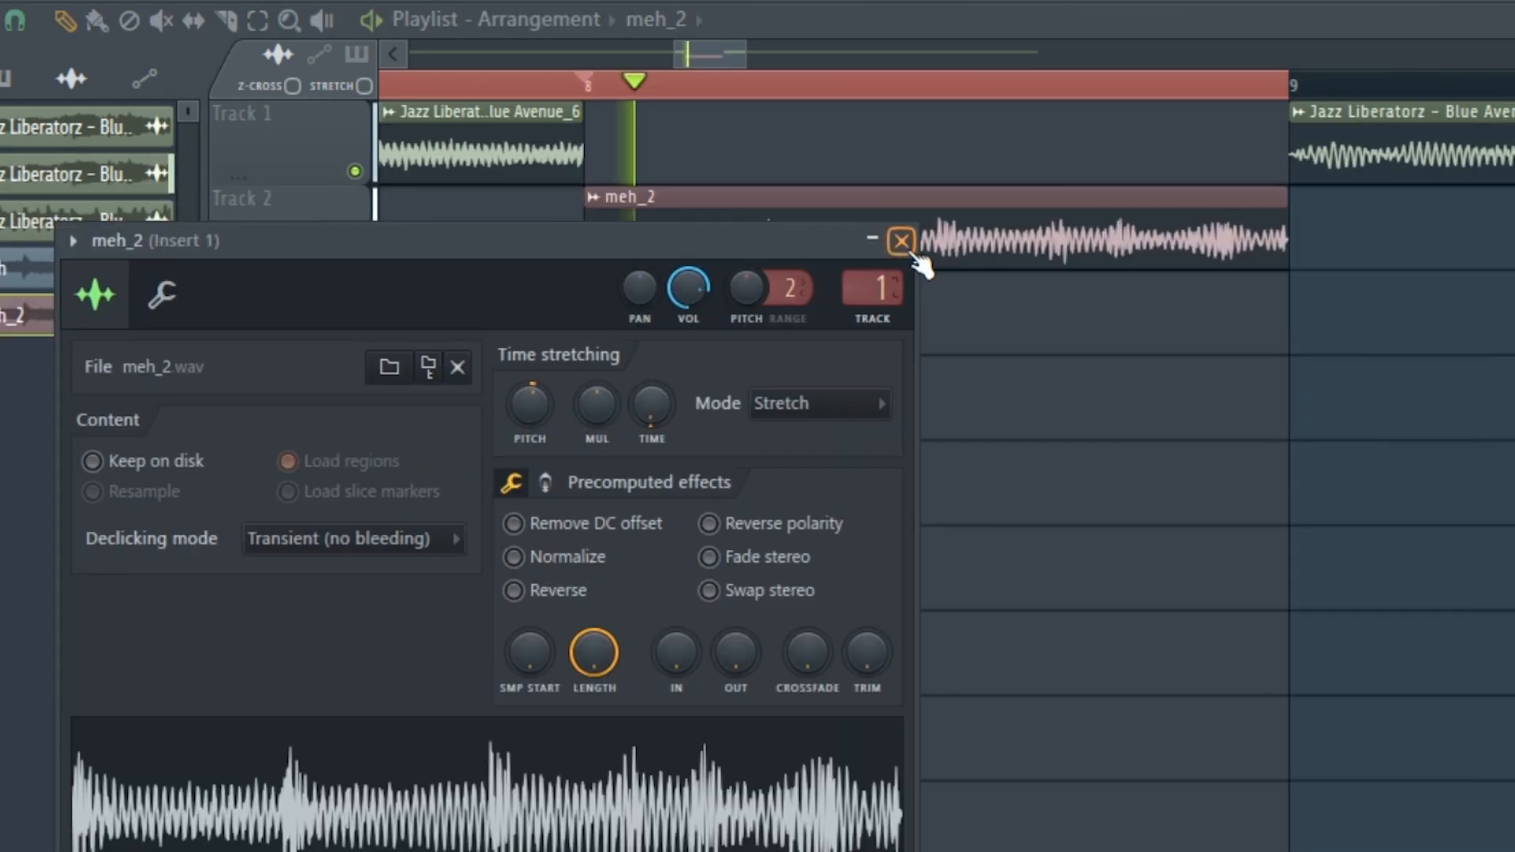
left_click(902, 240)
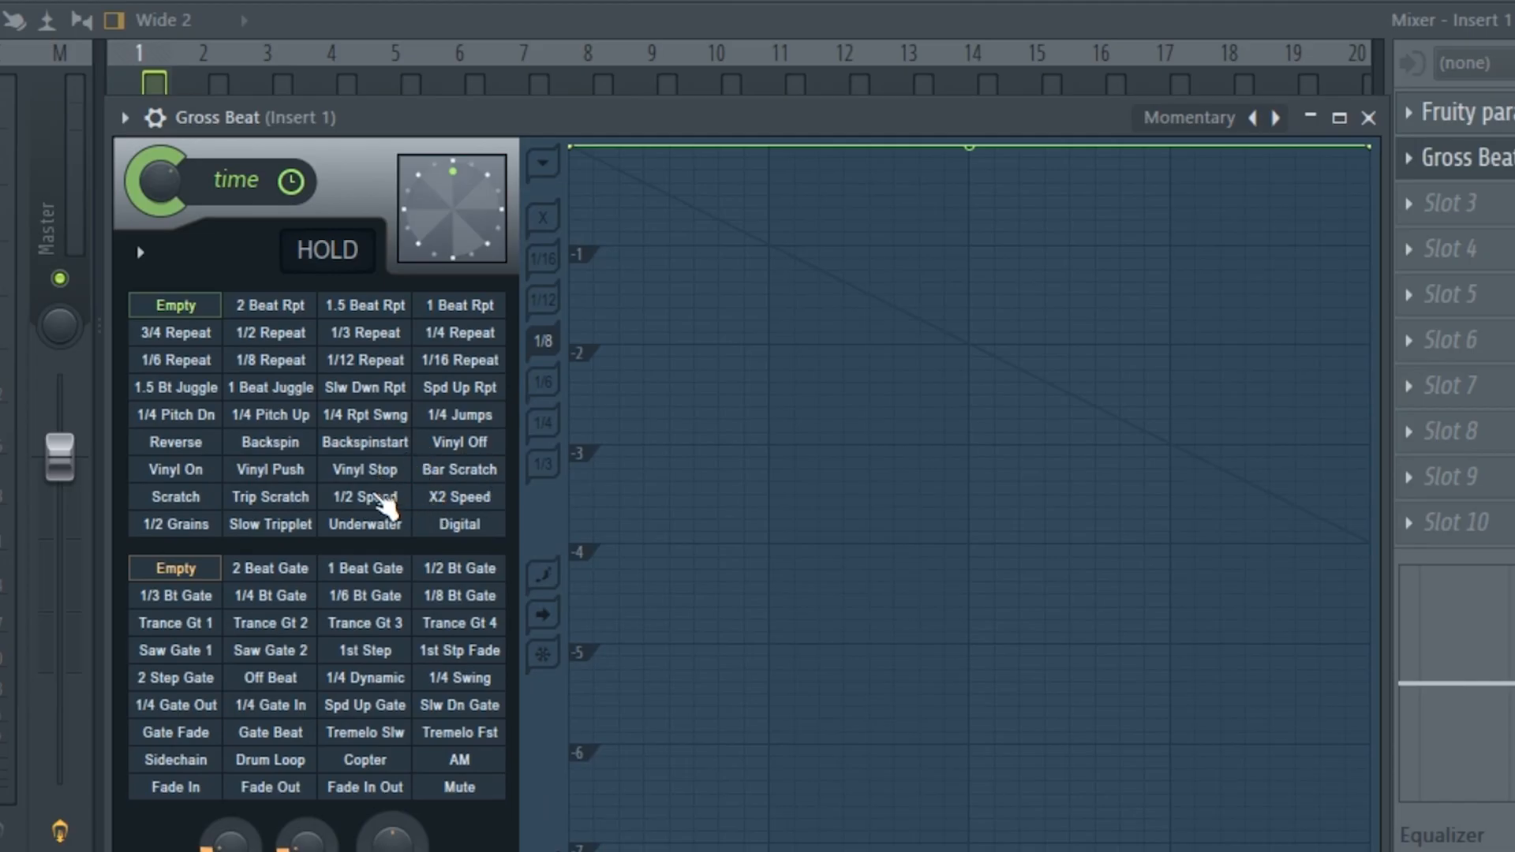
Set Gross Beat's time effect to 1/2 Speed and make its mix level automation fall to zero by the meh_2 clip.
left_click(371, 497)
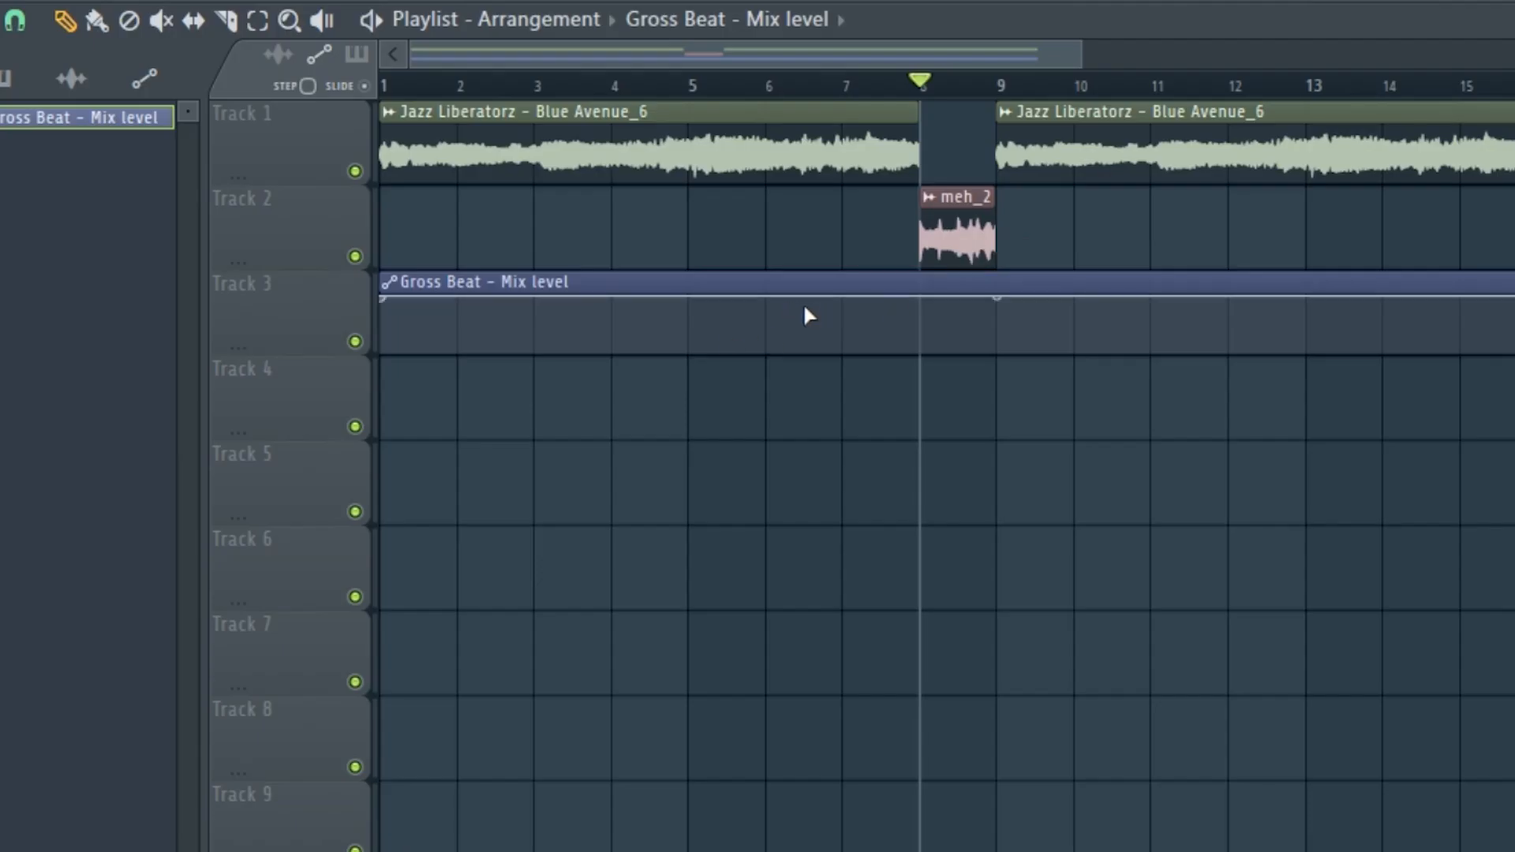
right_click(763, 302)
left_click_drag(923, 311, 1001, 392)
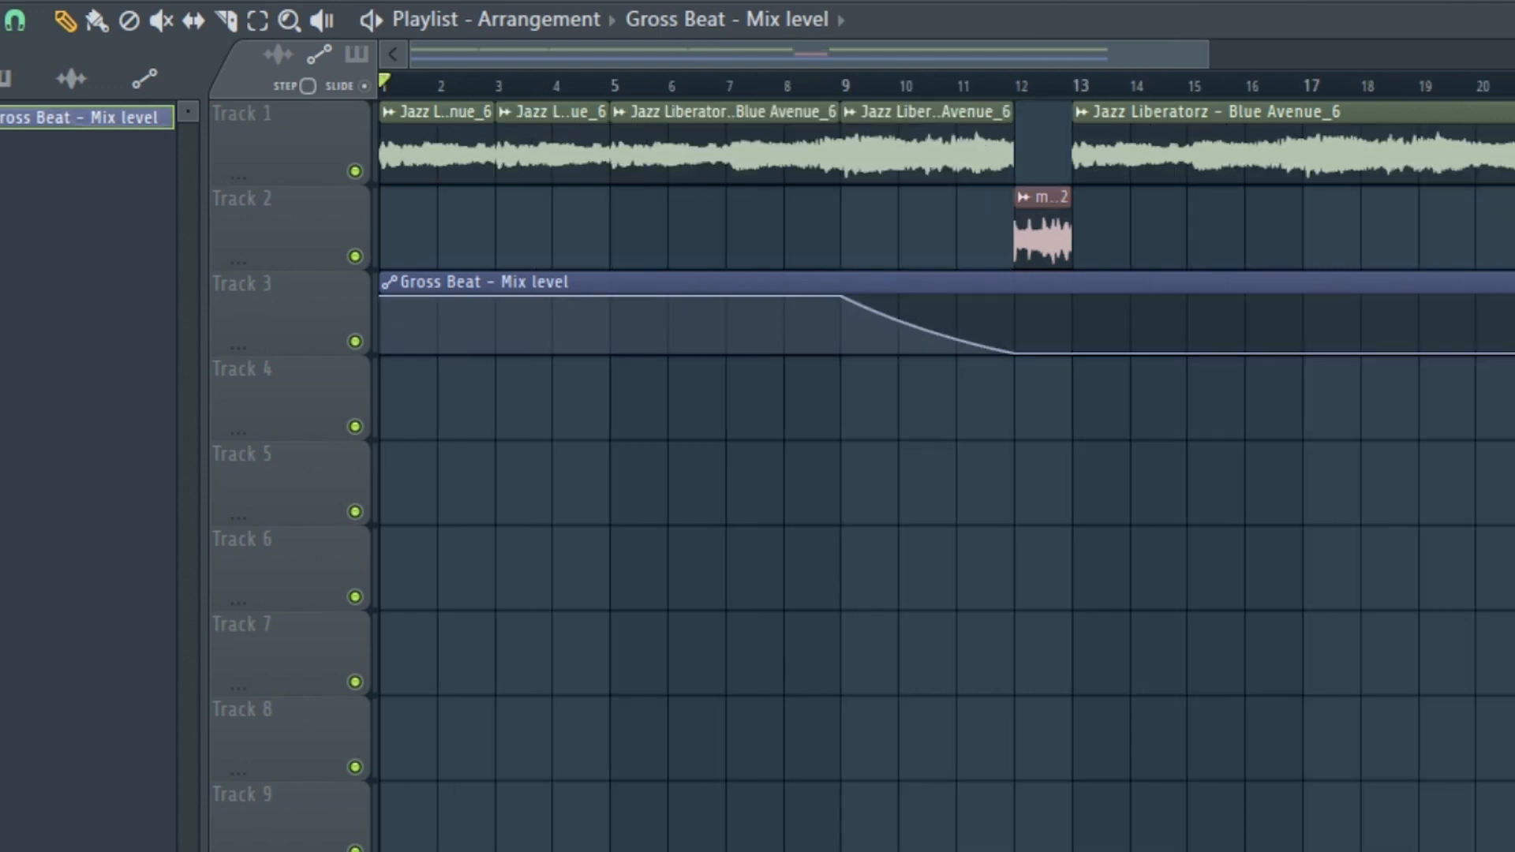
key("space")
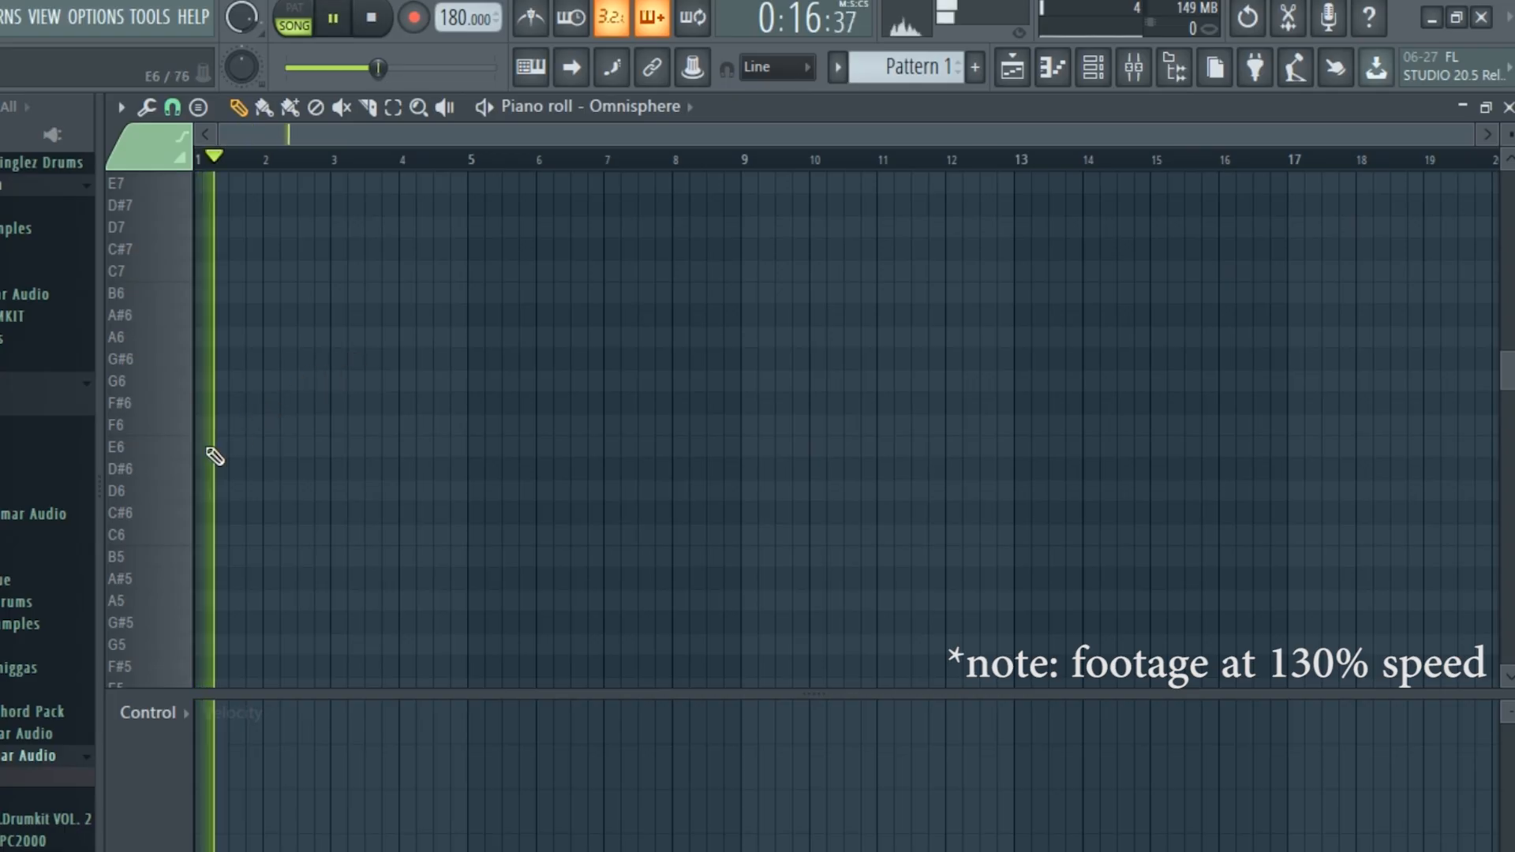
In the Omnisphere piano roll, add an E6 note at the start of bar 1 and a G6 late in bar 2.
key("space")
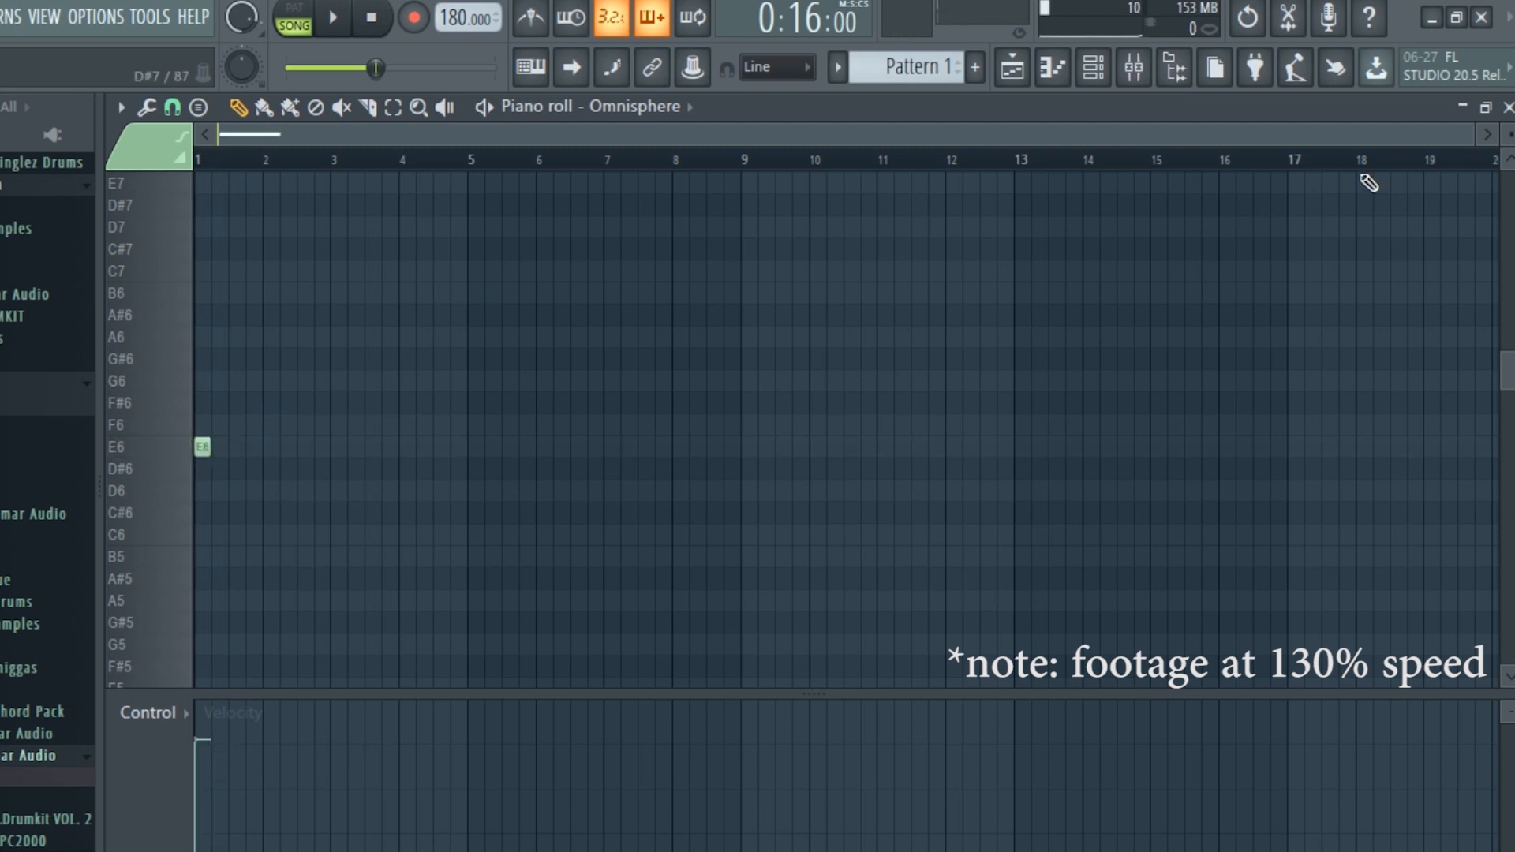
left_click_drag(1472, 133, 966, 134)
key("space")
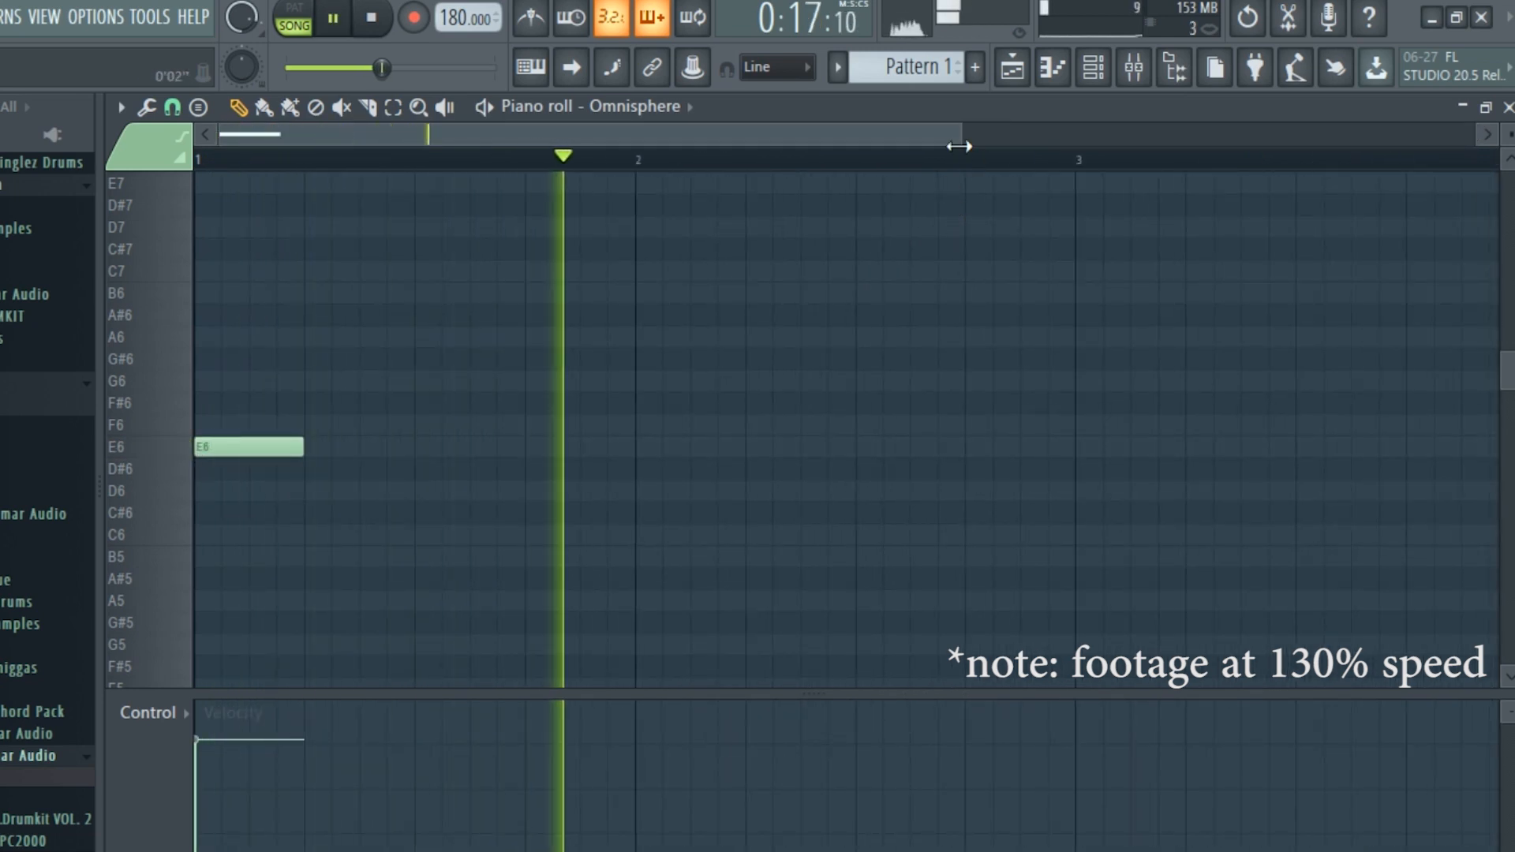
key("space")
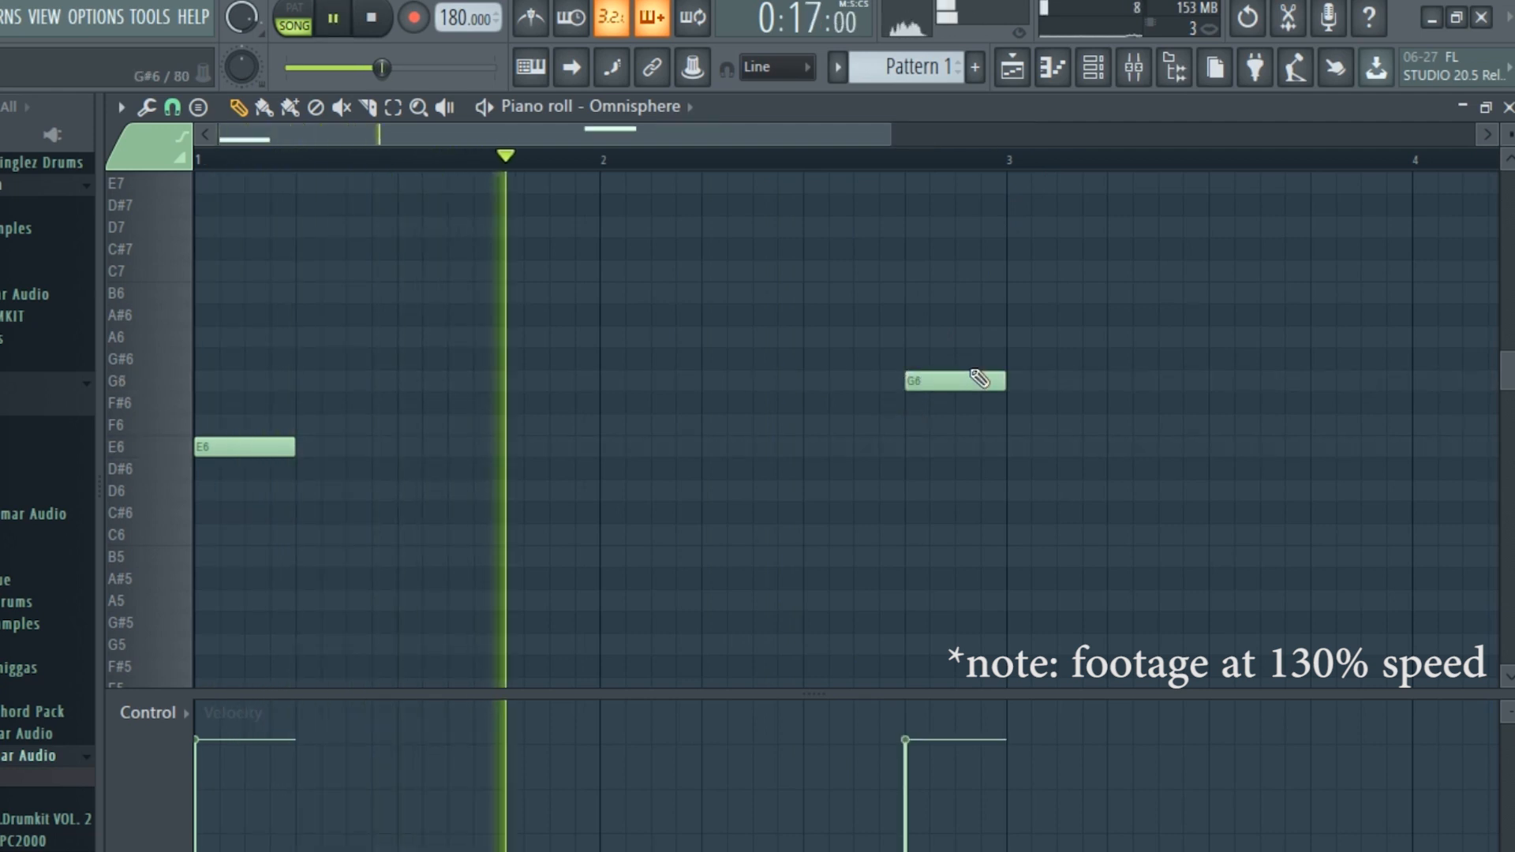
Move the G6 note back to mid-bar 2, and follow it with A6 and an E6 at the start of bar 3.
key("space")
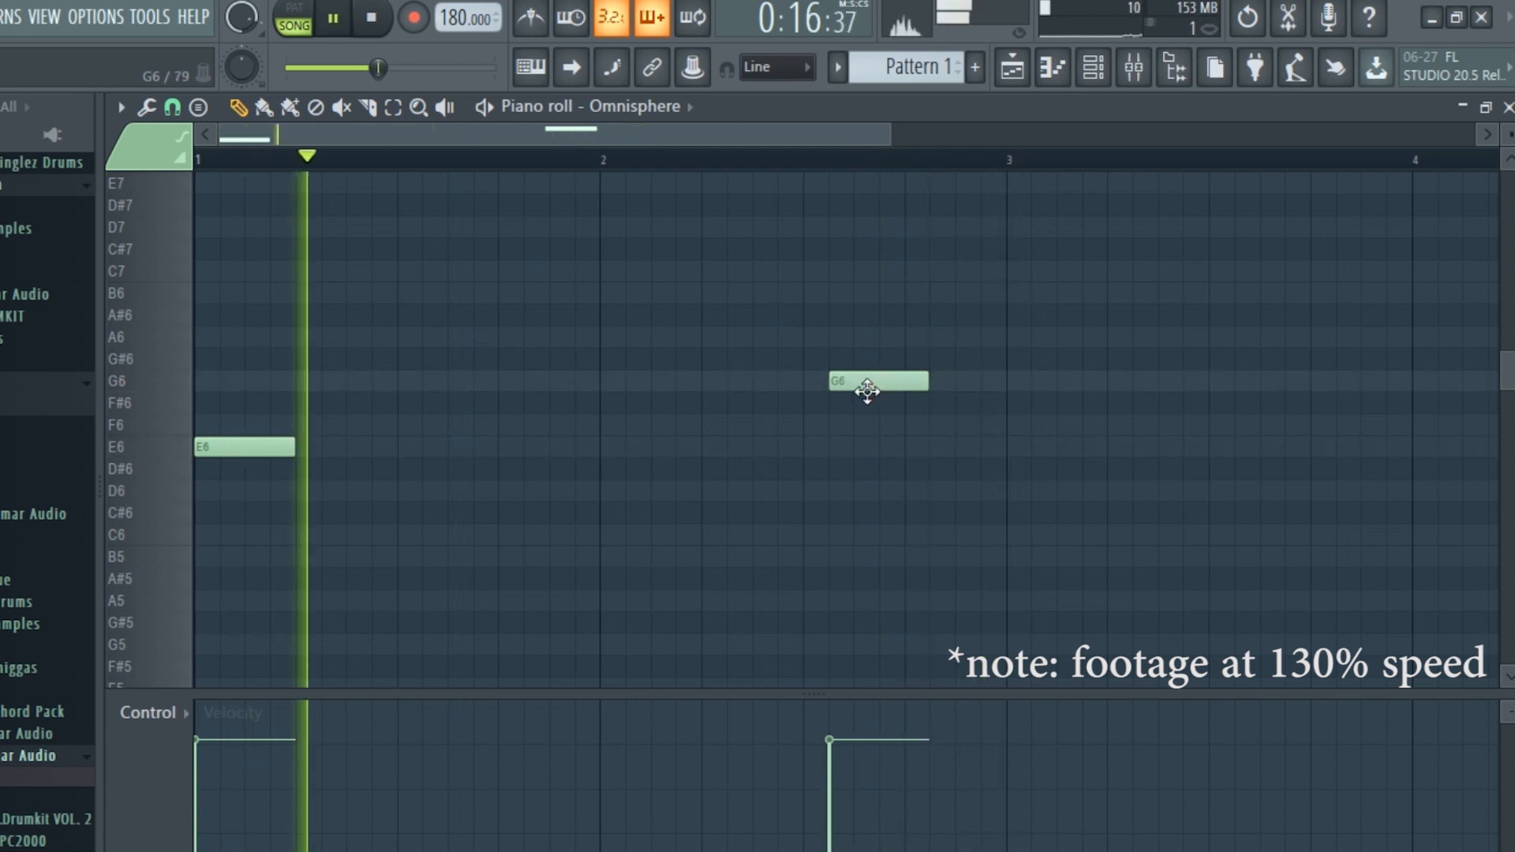
left_click_drag(867, 389, 857, 392)
key("space")
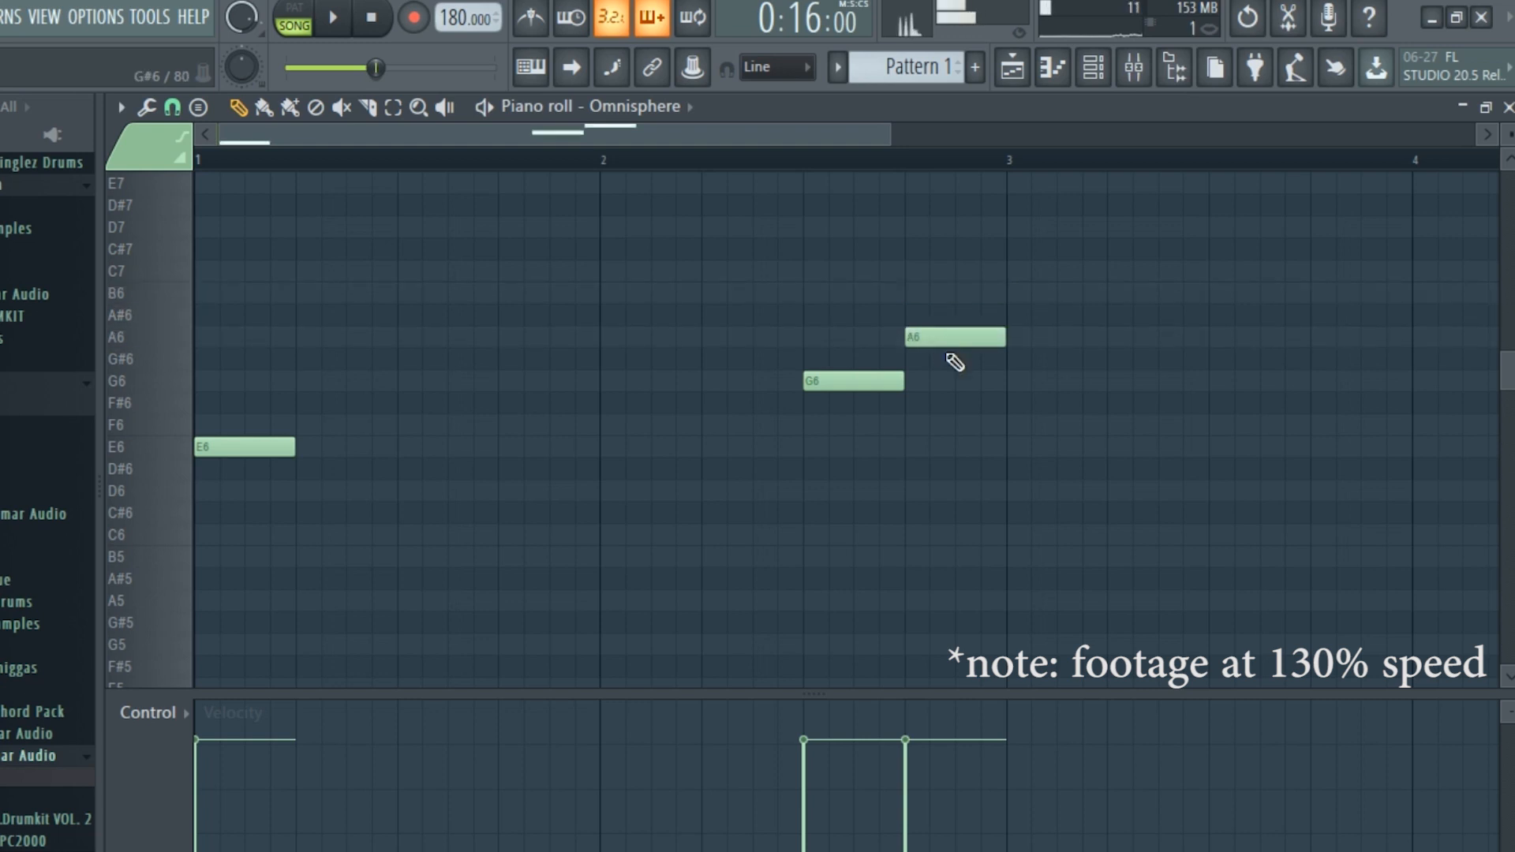
key("space")
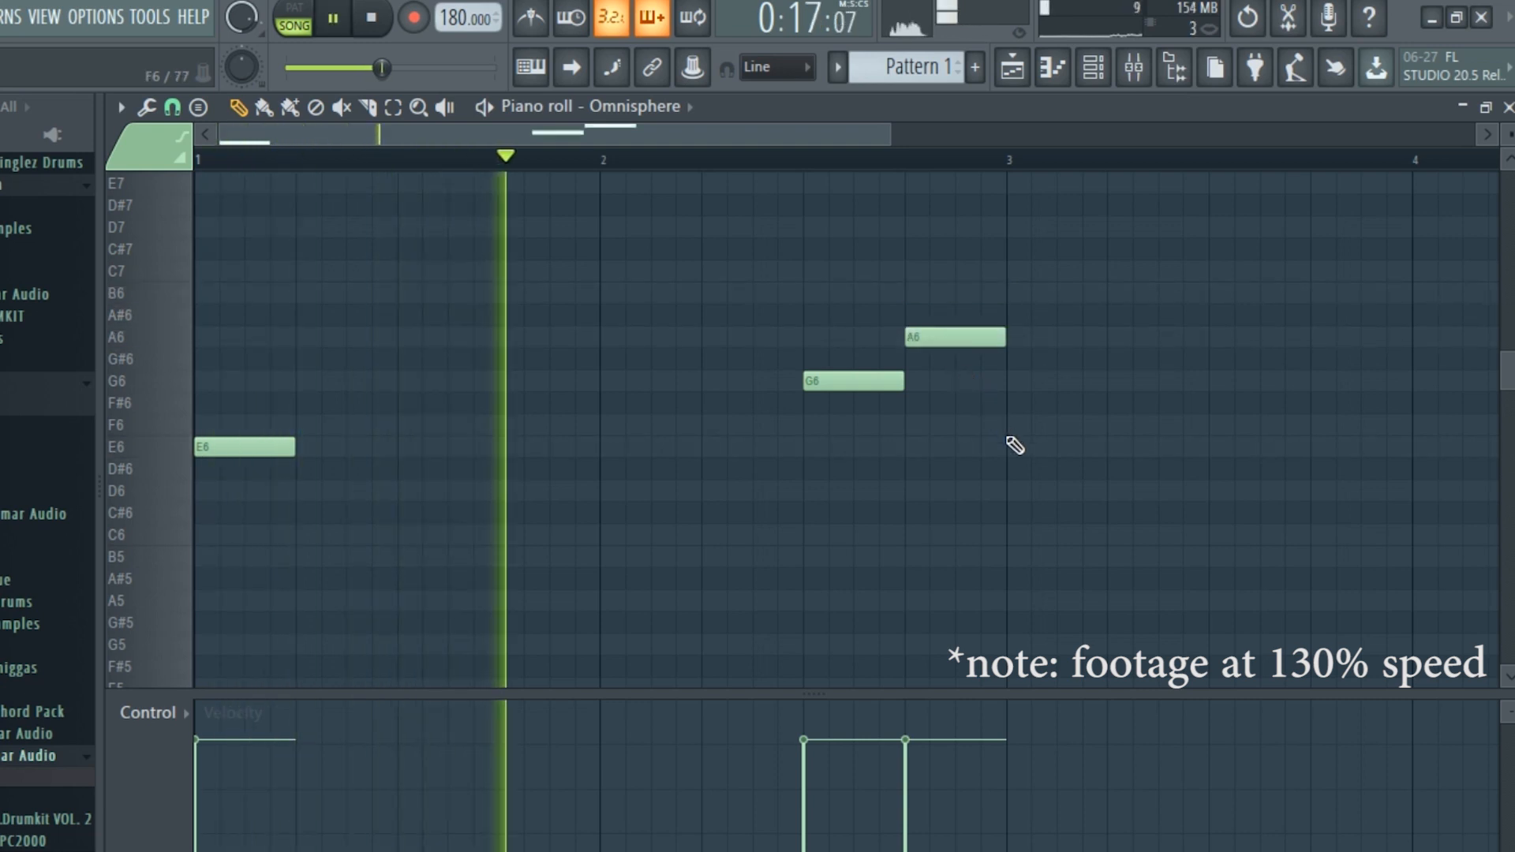
key("space")
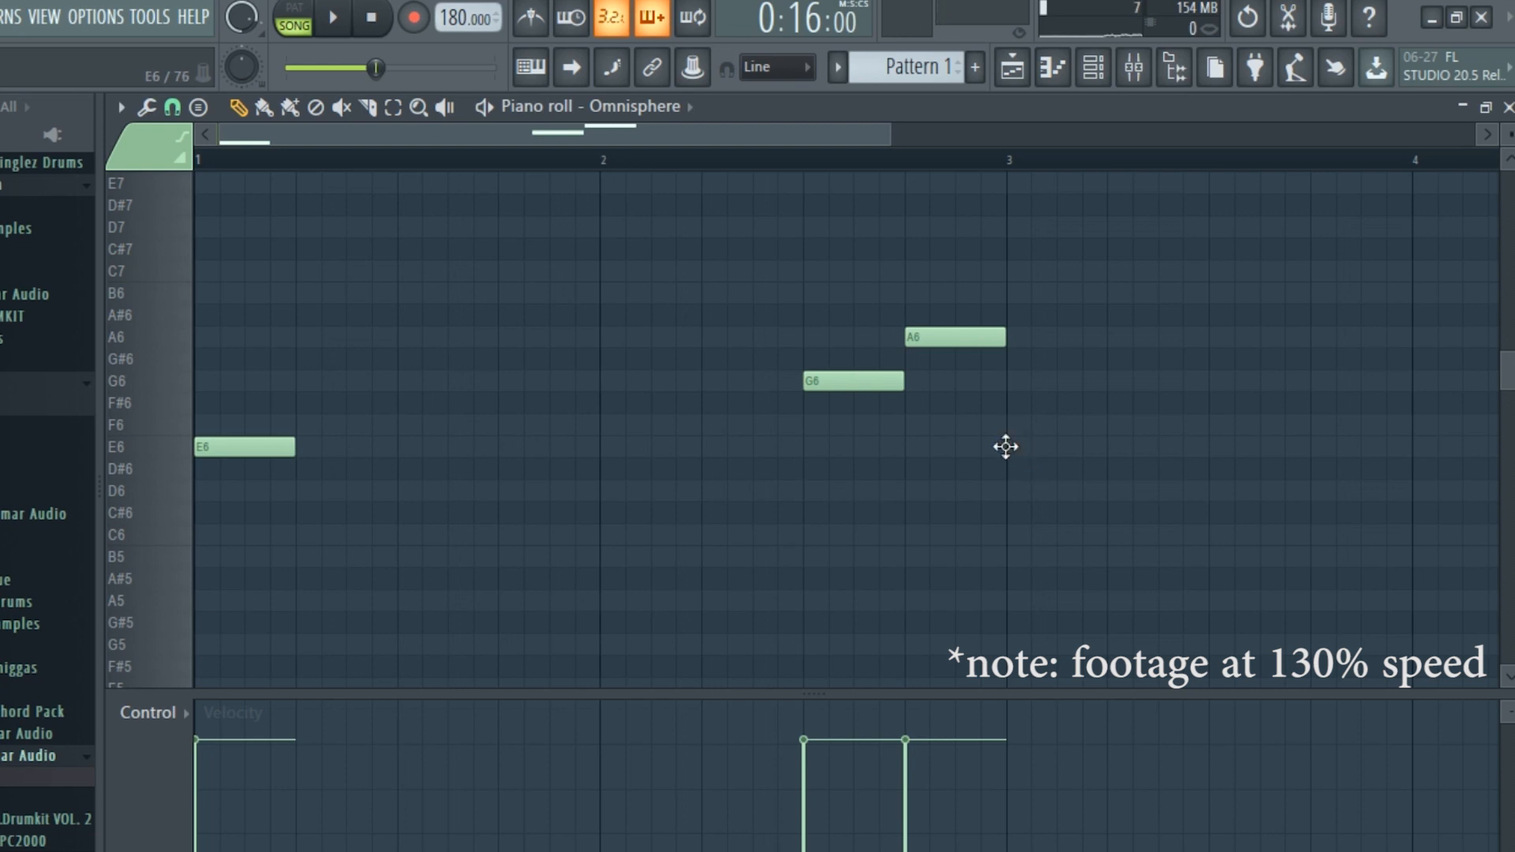
key("space")
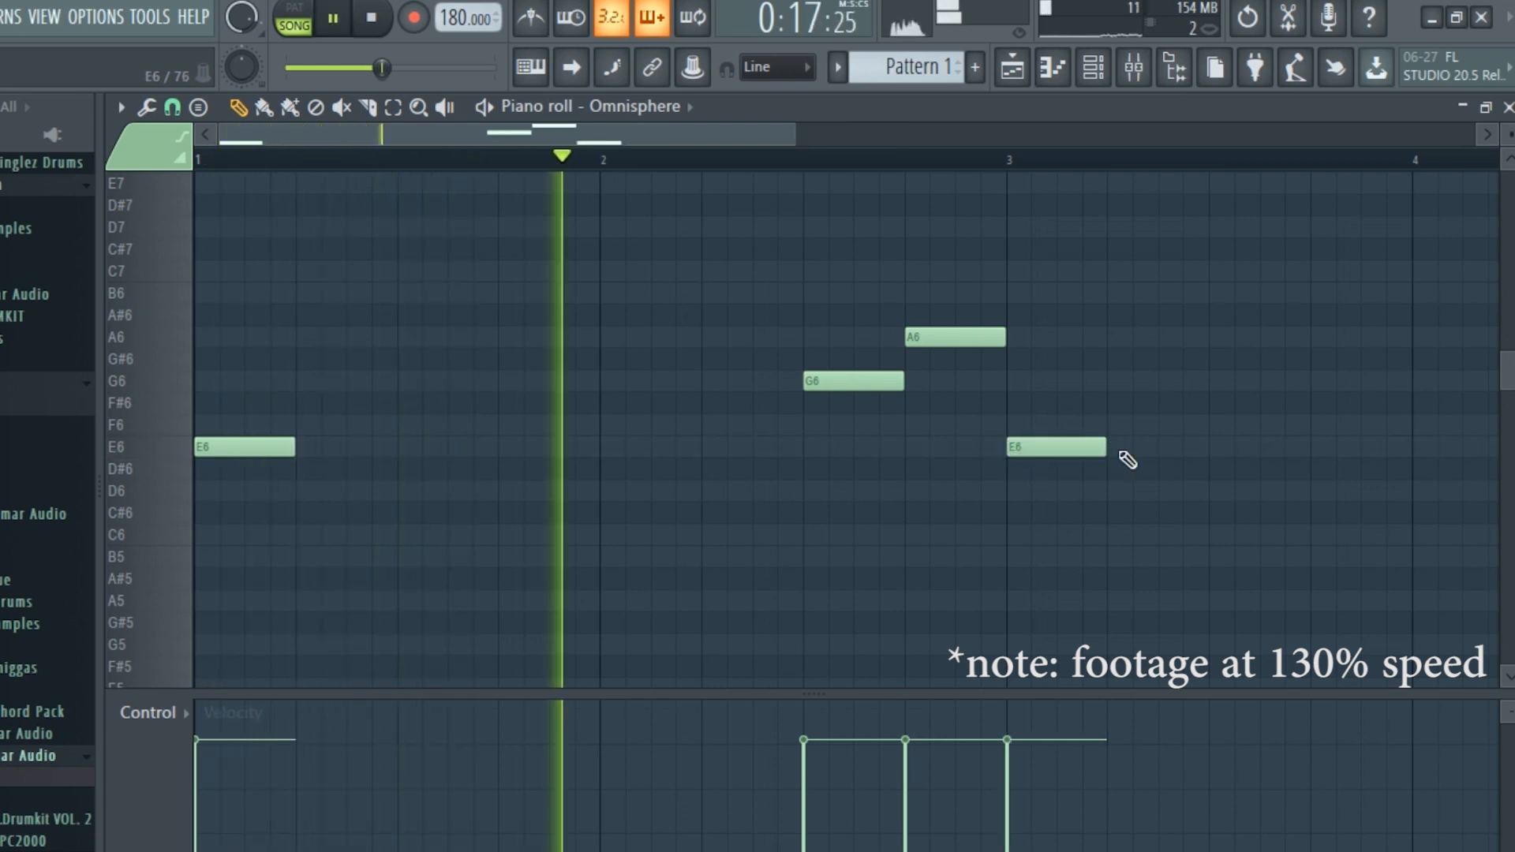
Add A6 and G6 notes in the second half of bar 4 and a D6 at the start of bar 5.
left_click_drag(797, 133, 1292, 220)
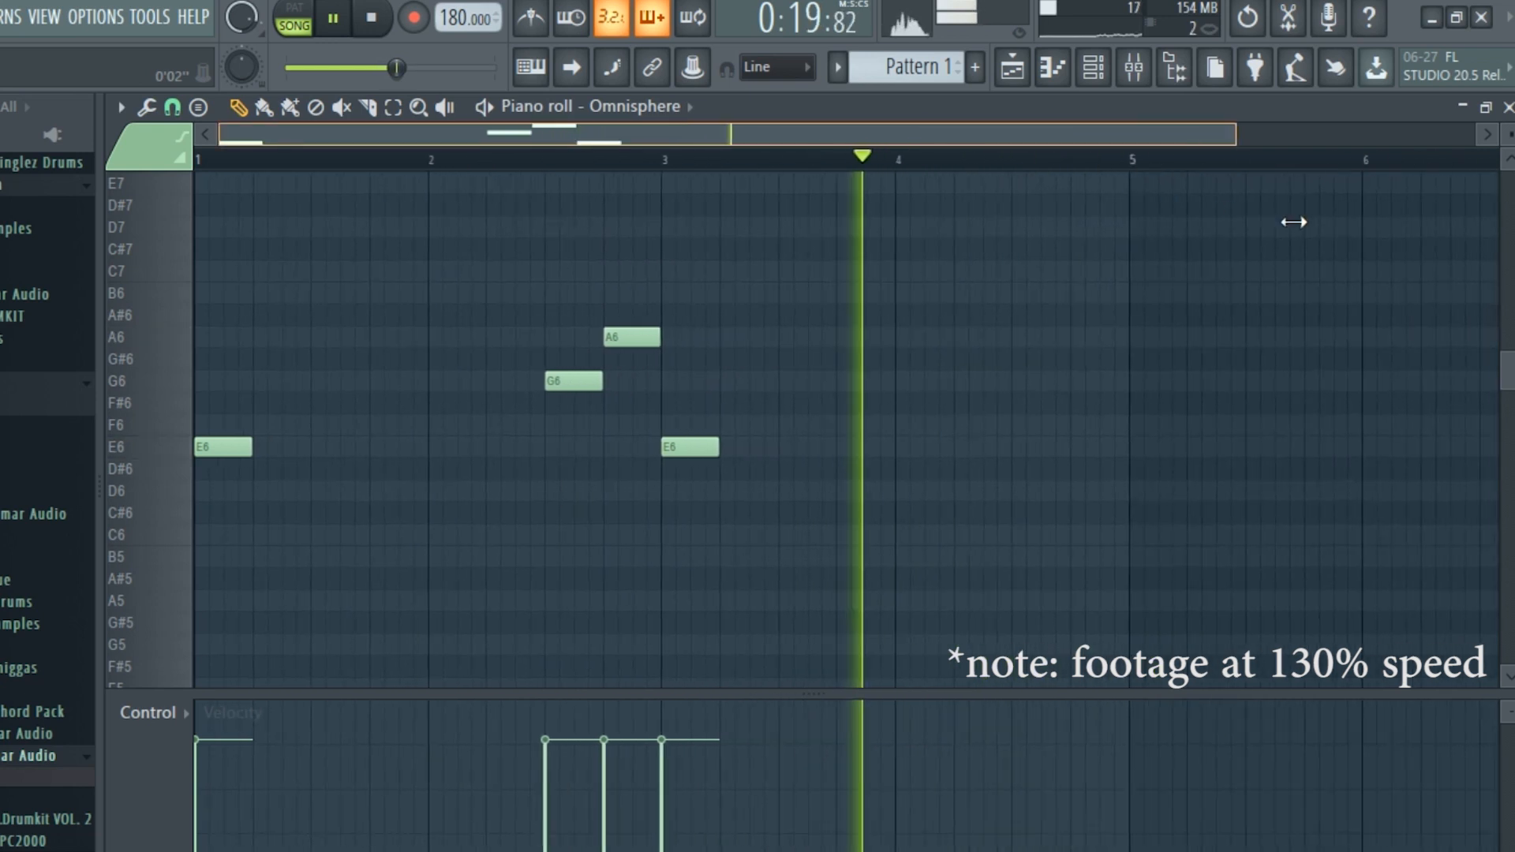
left_click_drag(1291, 221, 1337, 225)
key("space")
left_click(928, 434)
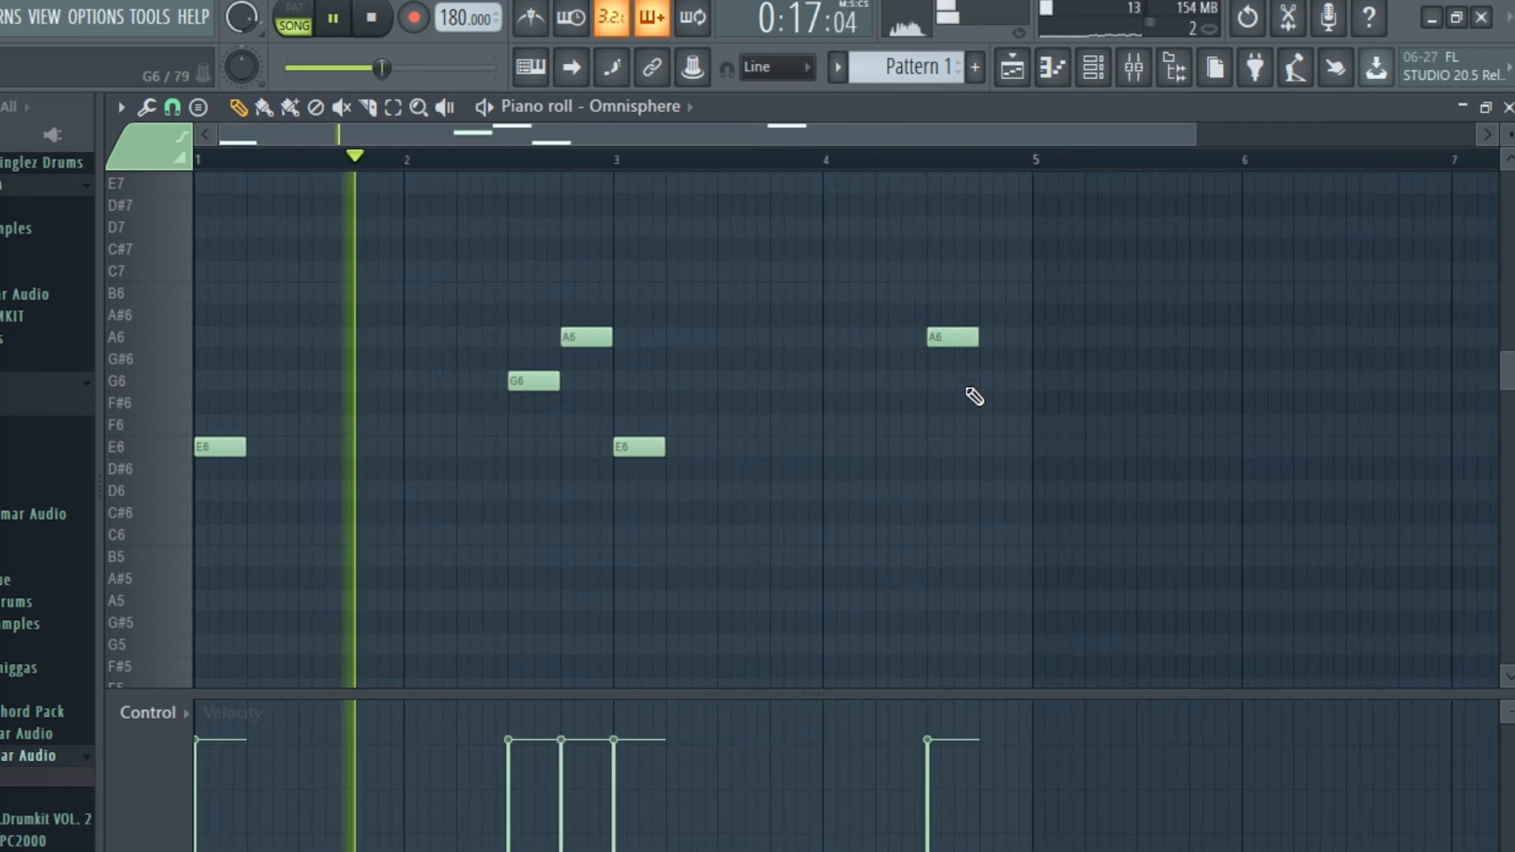
key("space")
left_click(987, 381)
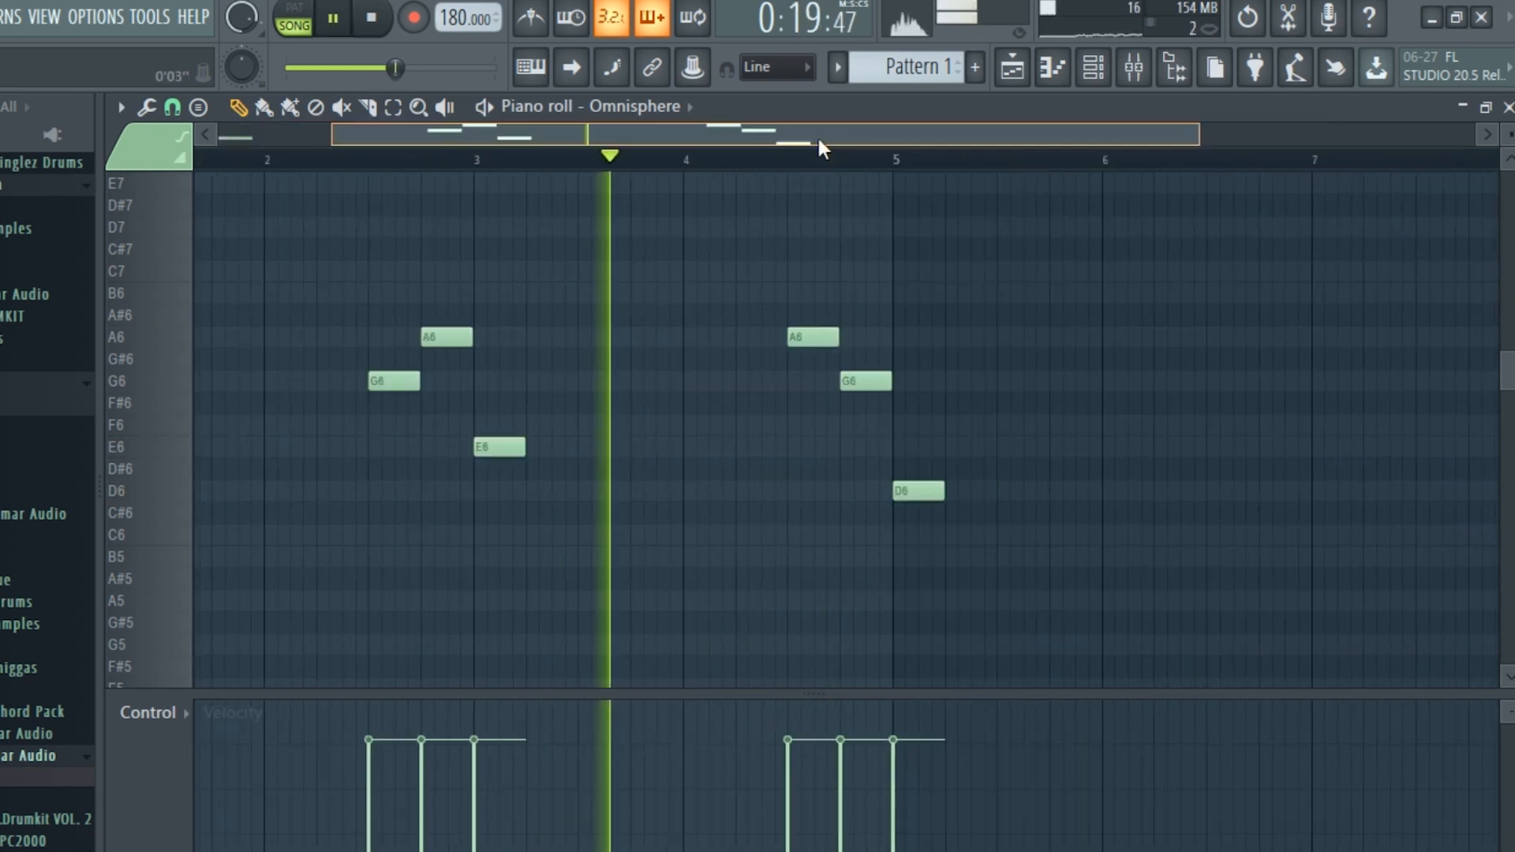
Add C6 and D6 notes in the second half of bar 6 and an E6 at the start of bar 7.
key("space")
left_click(1245, 446)
key("space")
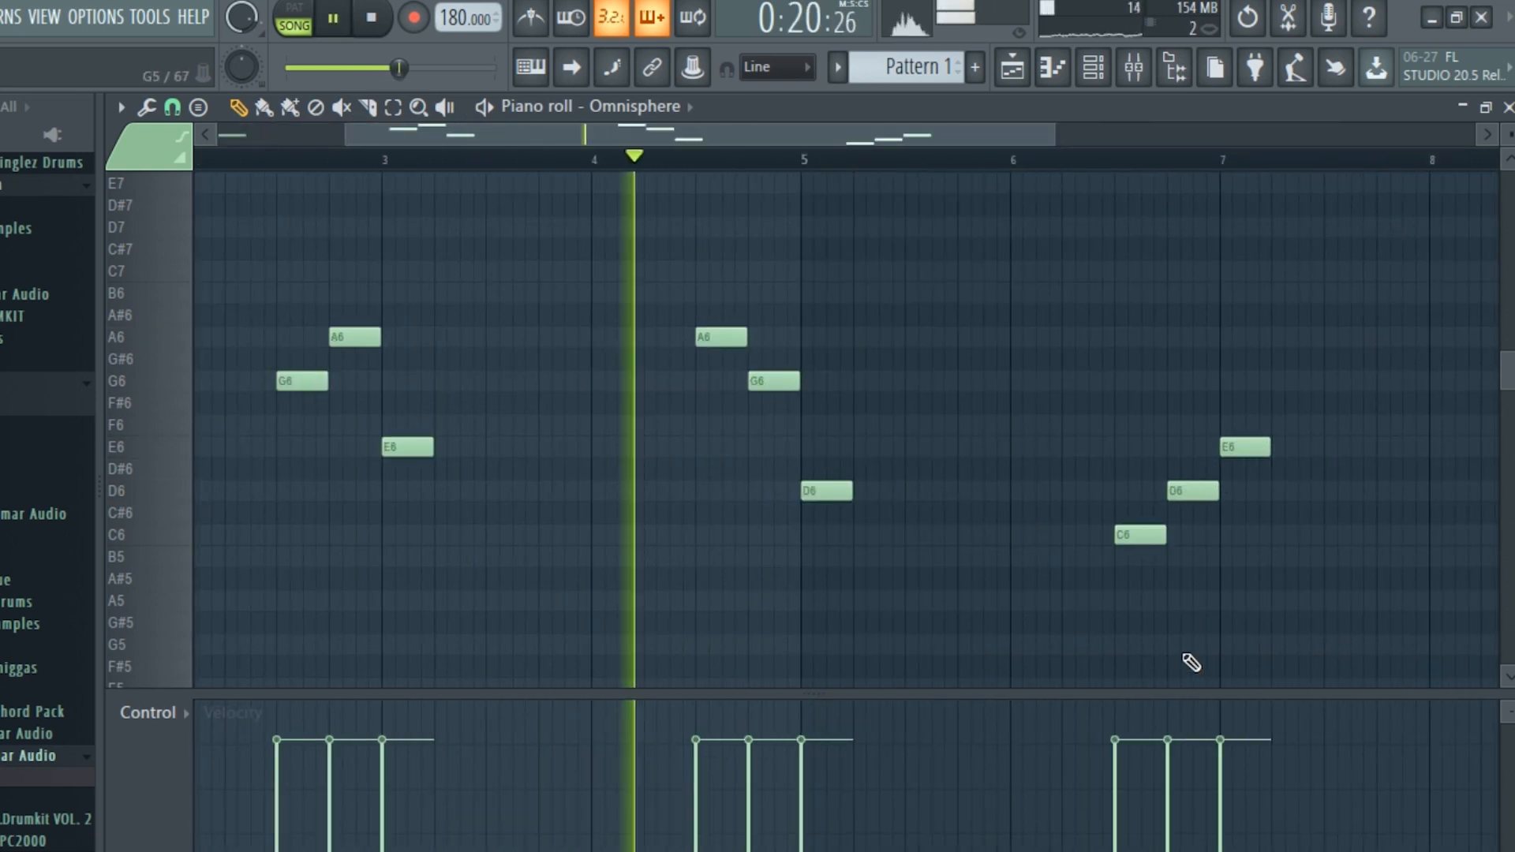
key("space")
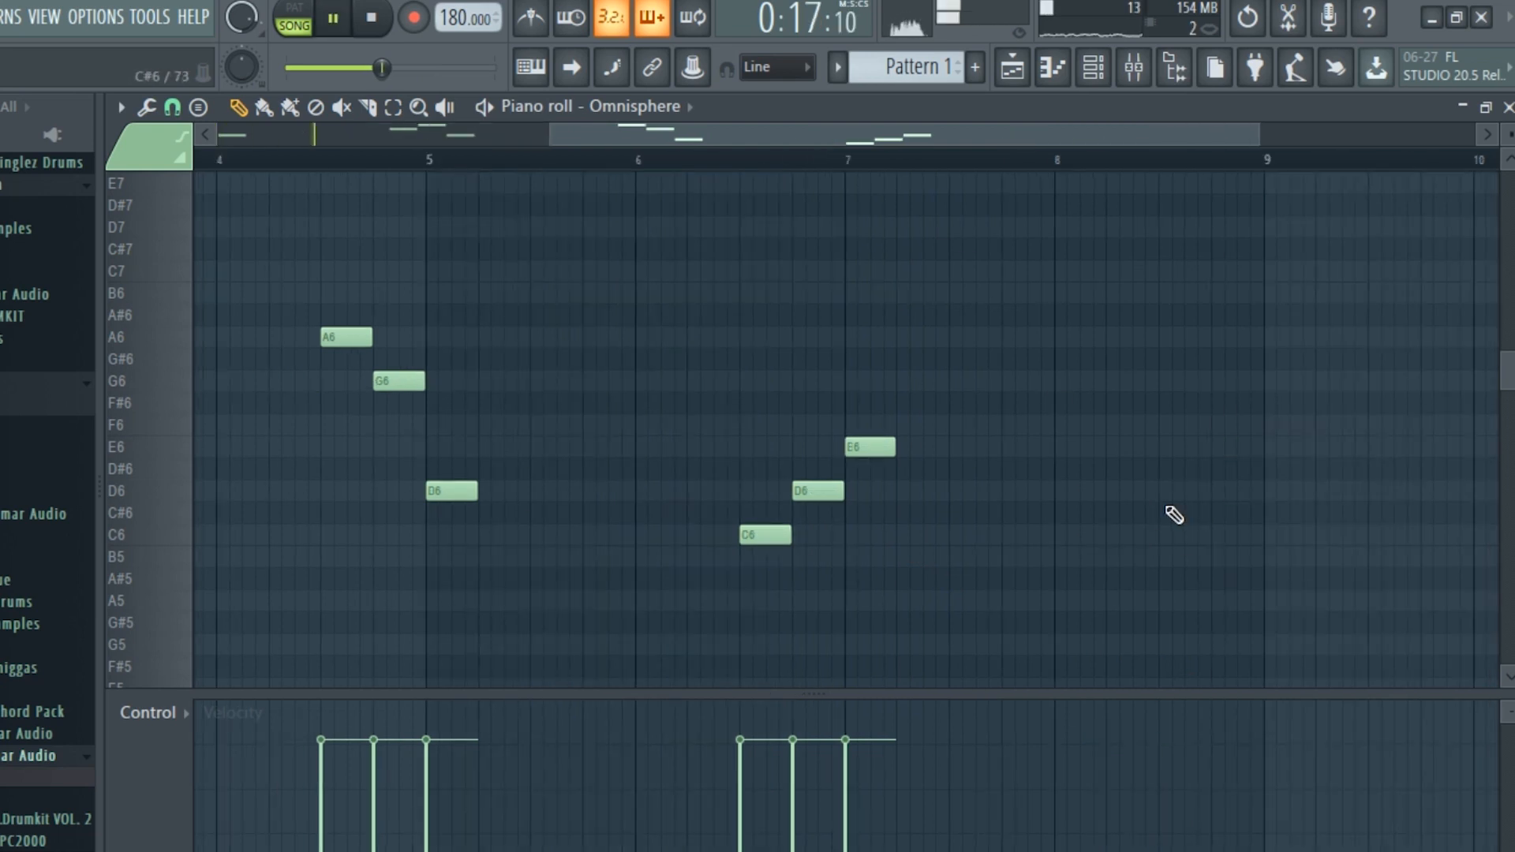
Add D6 and A6 notes in the second half of bar 8 and play the melody to check it.
left_click_drag(522, 135, 217, 142)
left_click_drag(783, 490, 784, 424)
key("space")
key("space")
left_click(659, 160)
key("space")
key("space")
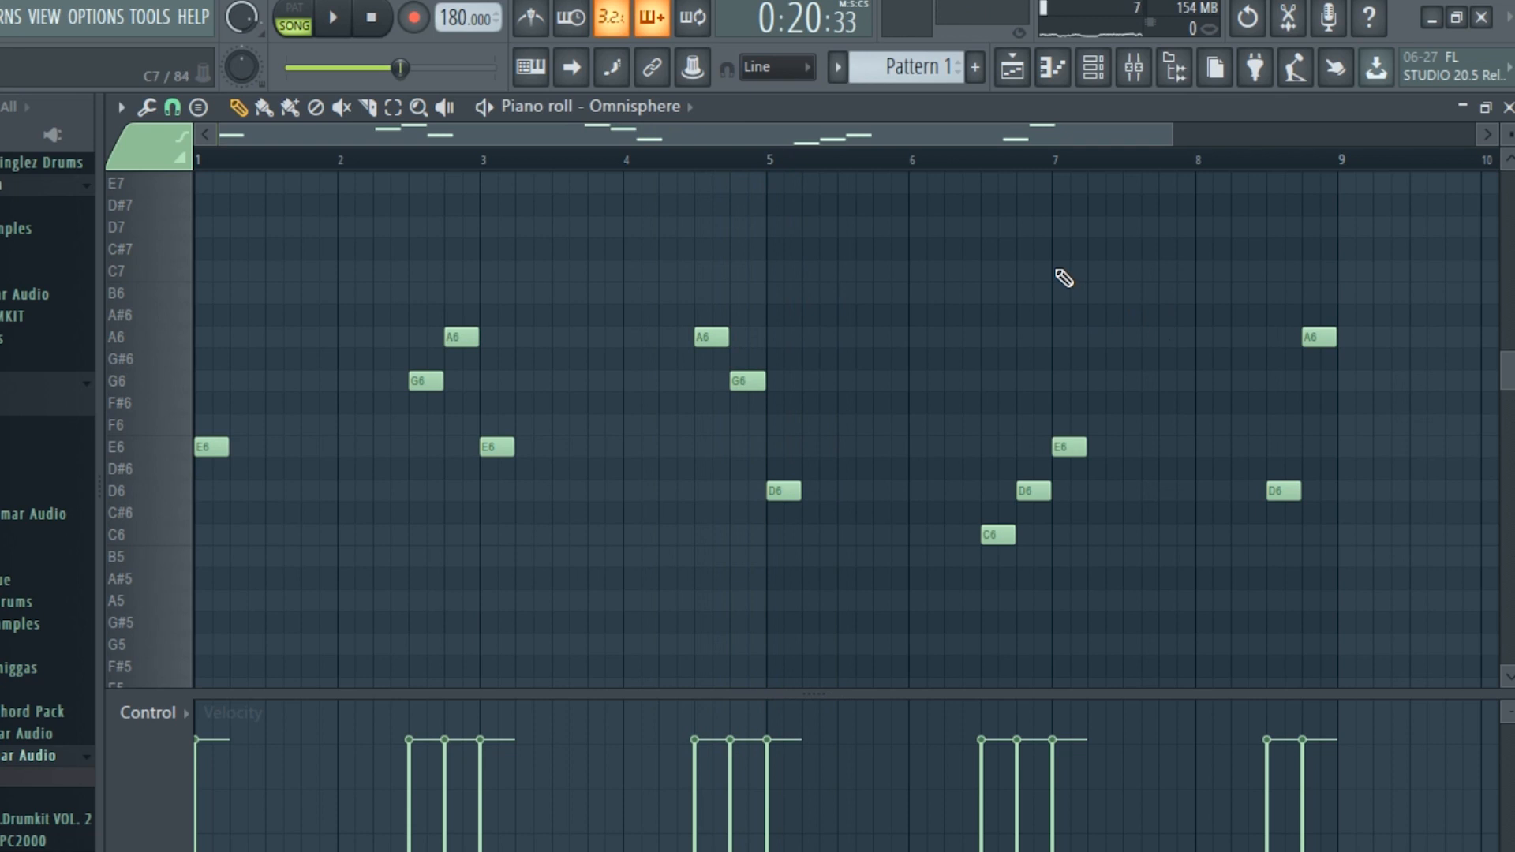
Transpose all notes of the Omnisphere melody down two semitones and play it back.
key("ctrl+a")
key("shift+Down")
key("shift+Down")
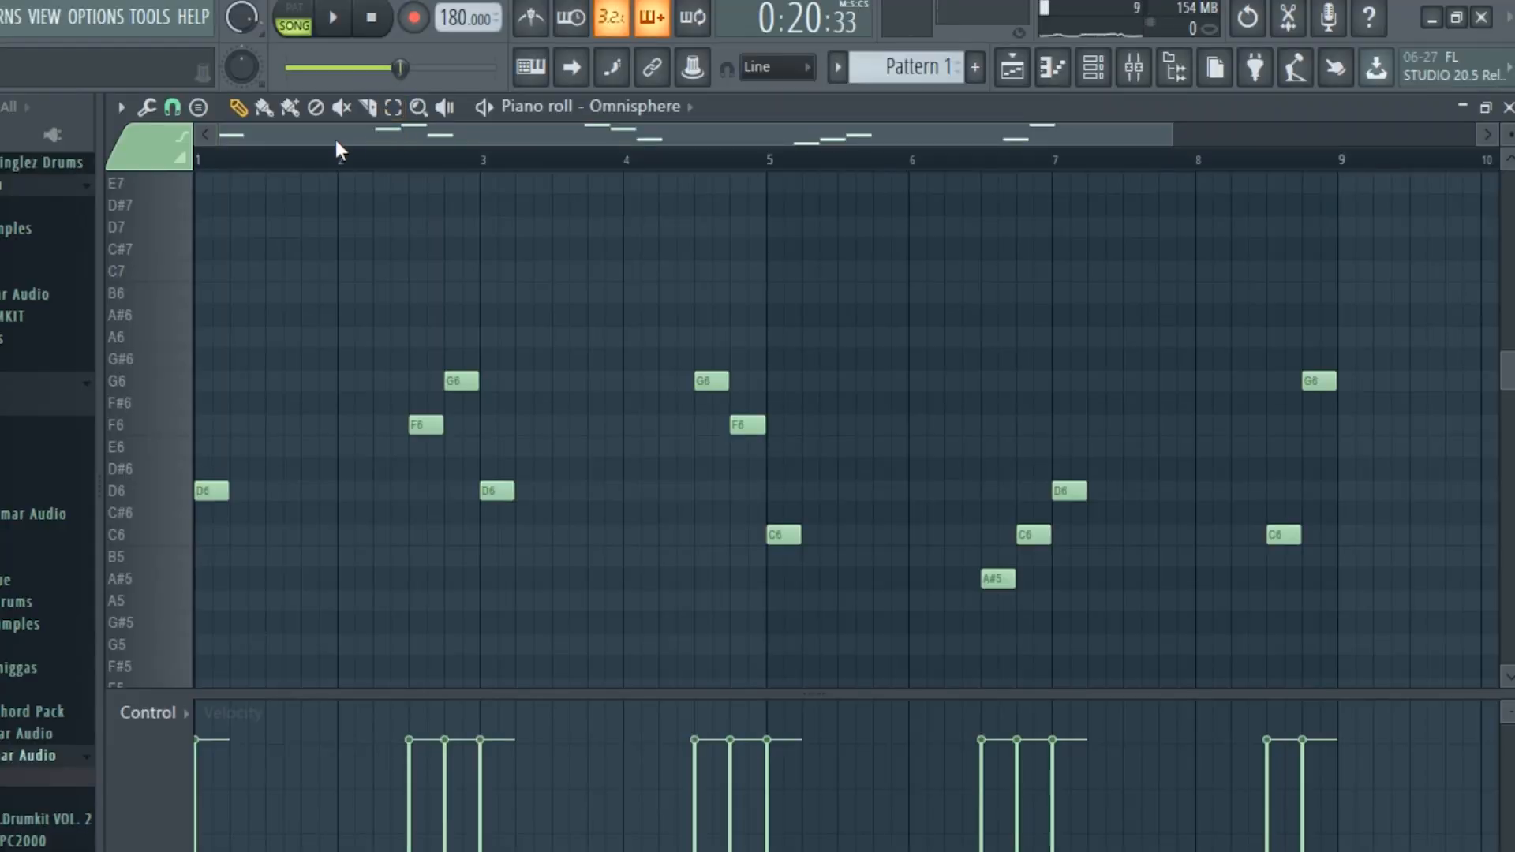
key("space")
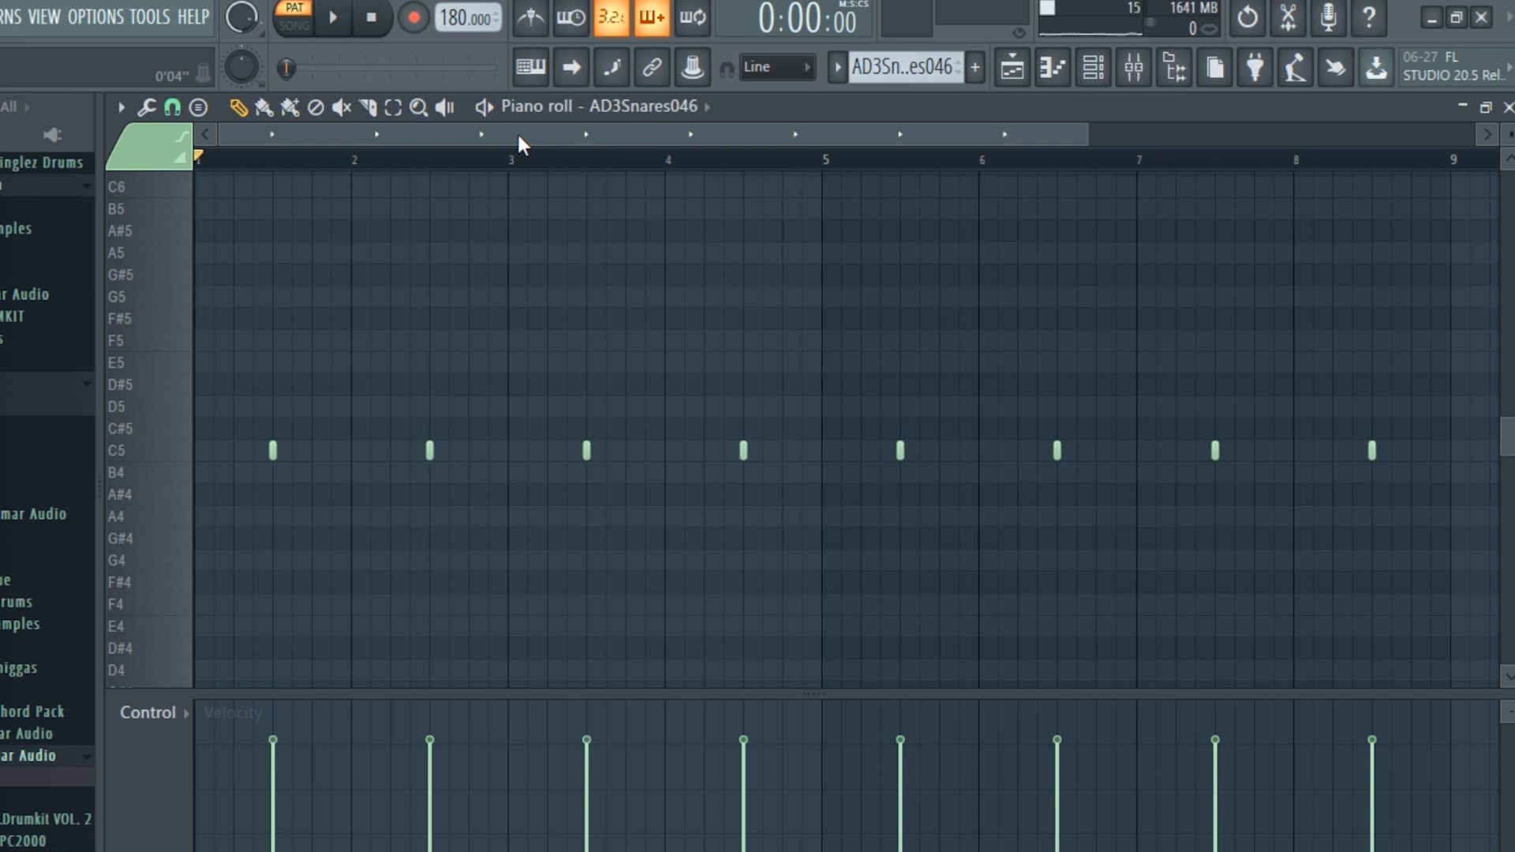
Play back the AD3Snares046 and Snare (88) patterns to check the snare rhythm and rolls.
key("space")
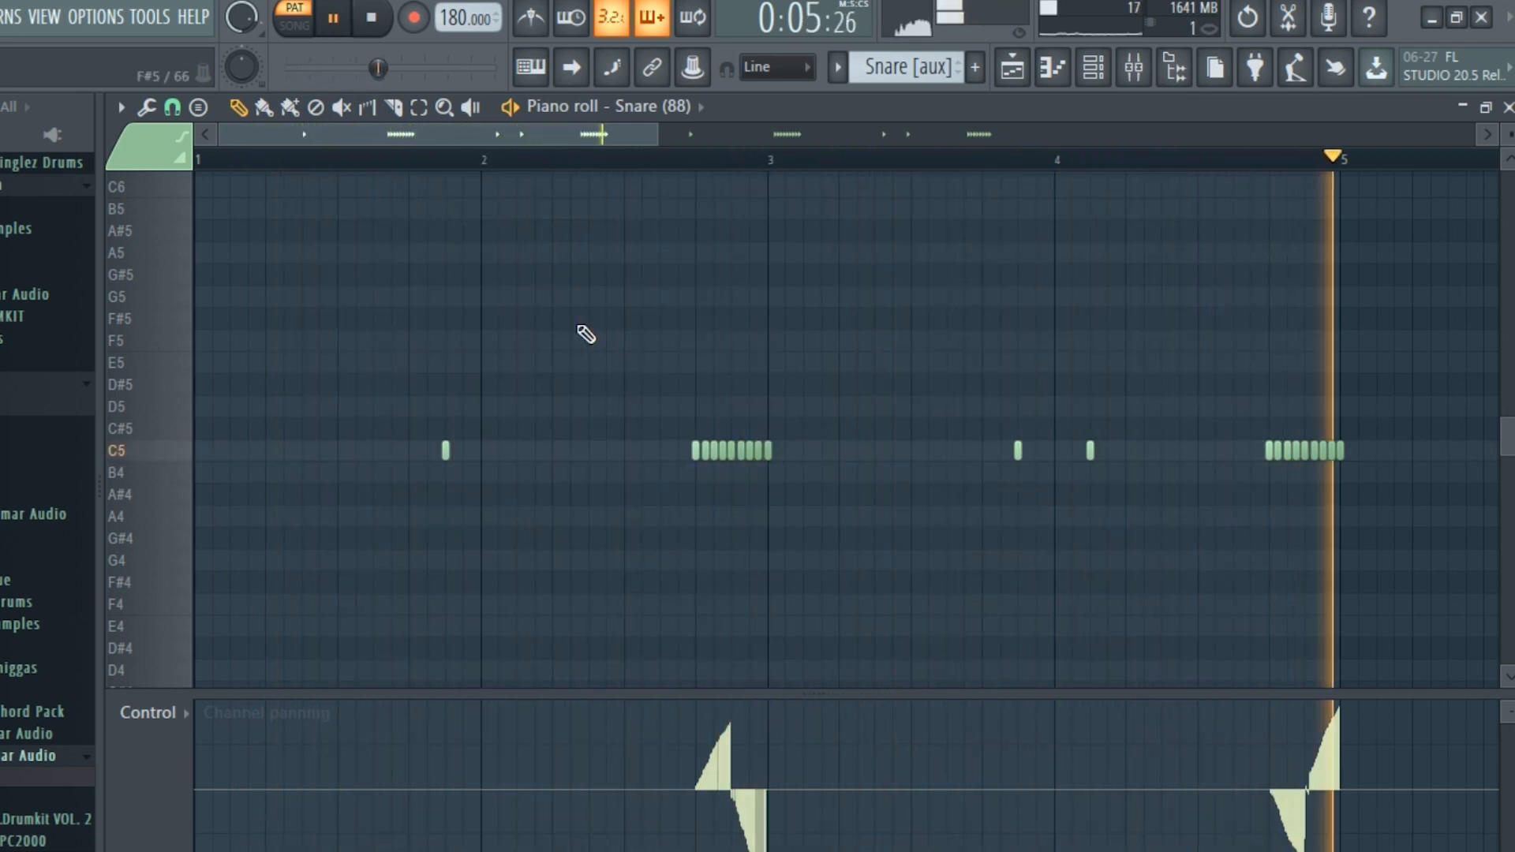
left_click(381, 16)
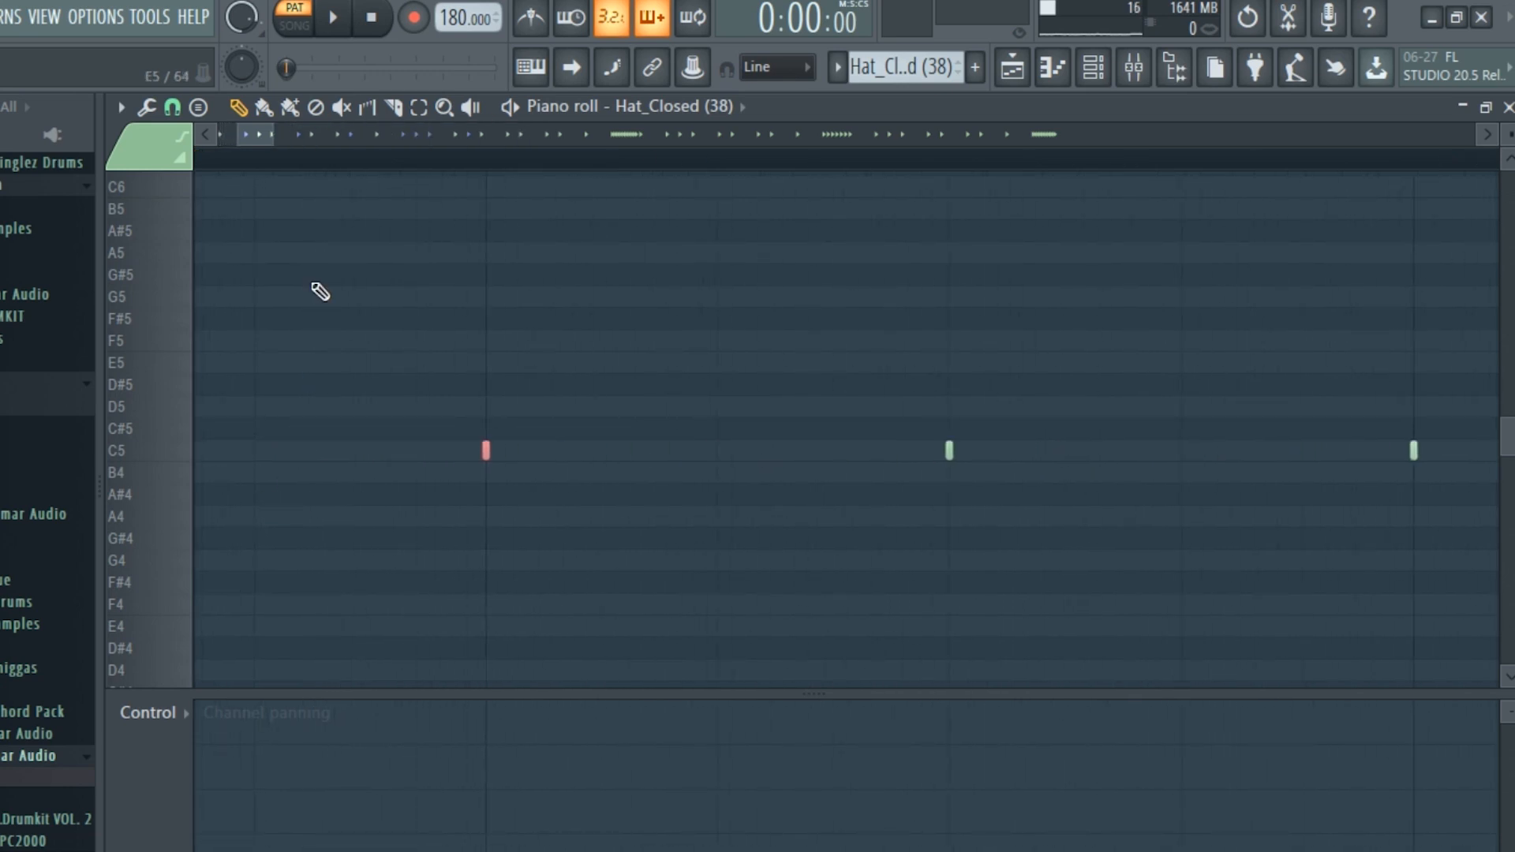
Change the piano roll's snap setting for the Hat_Closed (38) pattern and play the hi-hats to check them.
left_click(174, 106)
left_click(182, 221)
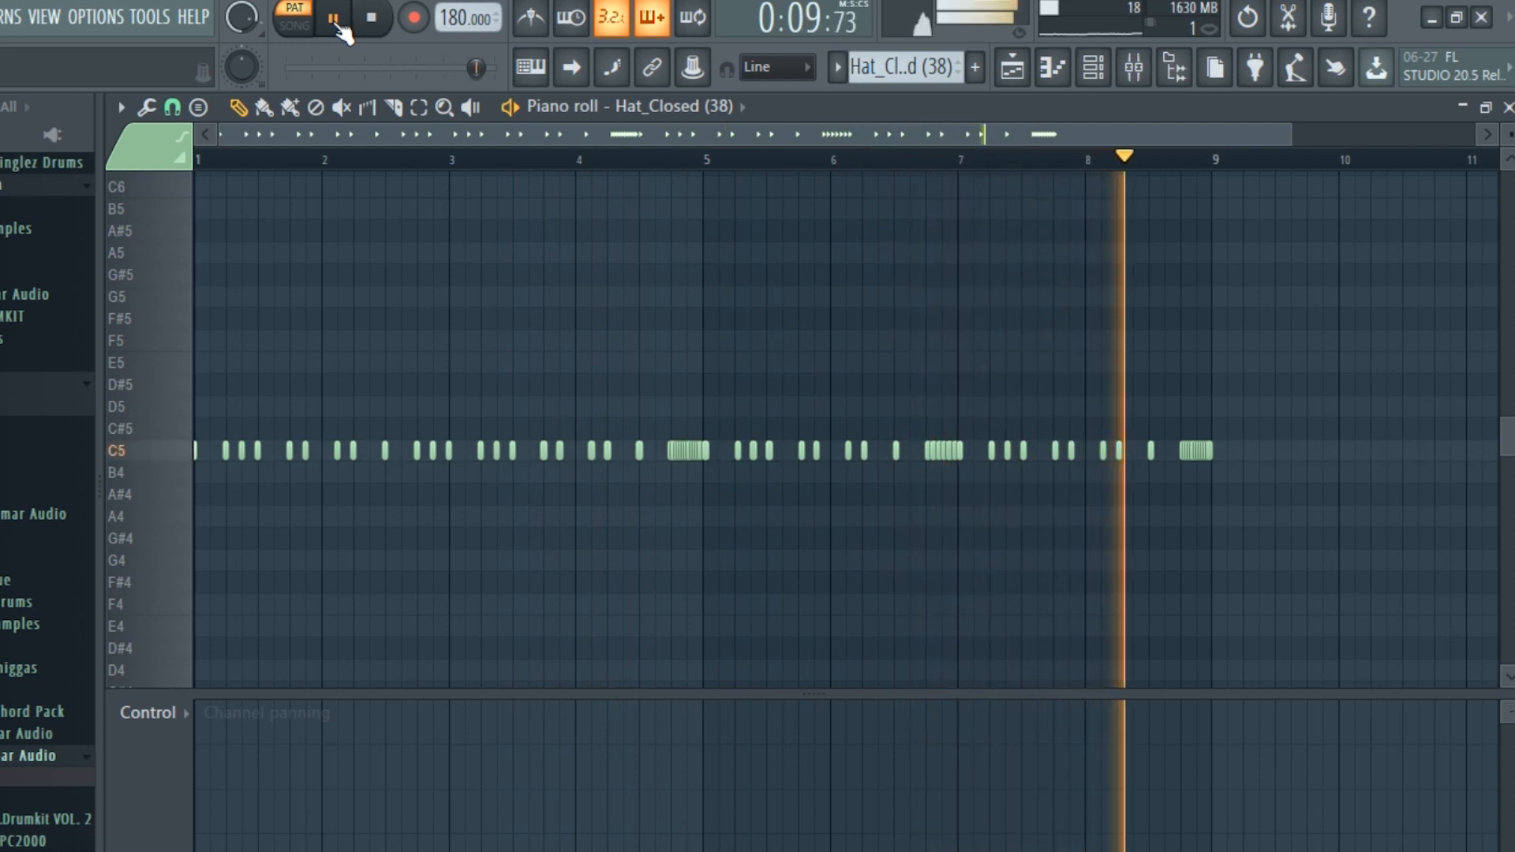
key("space")
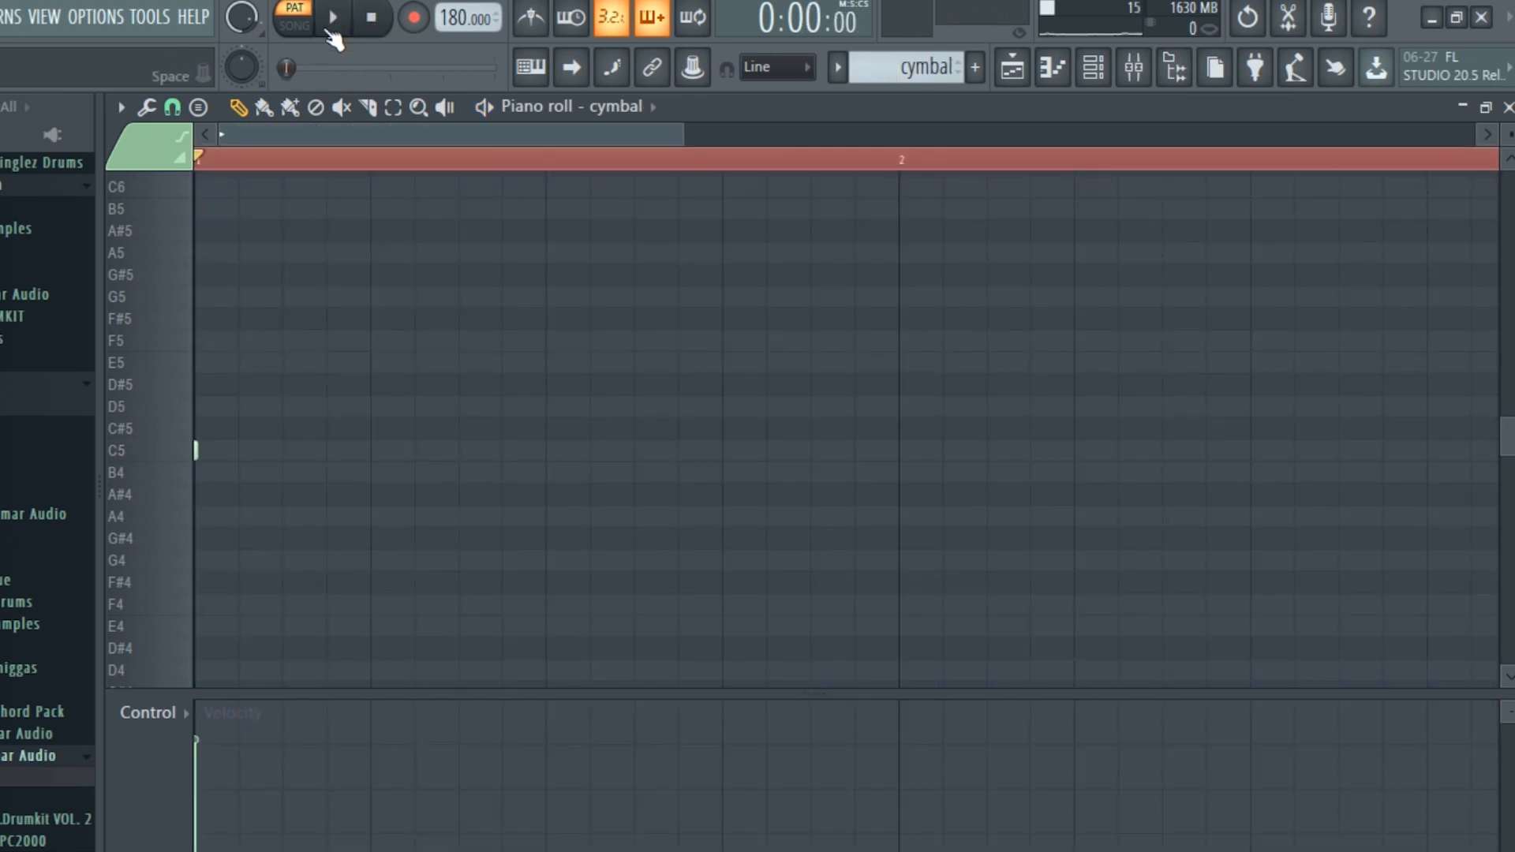
Play back and look through the cymbal, GO TO KICK 5 and Boomin - 808 3 patterns.
left_click(330, 27)
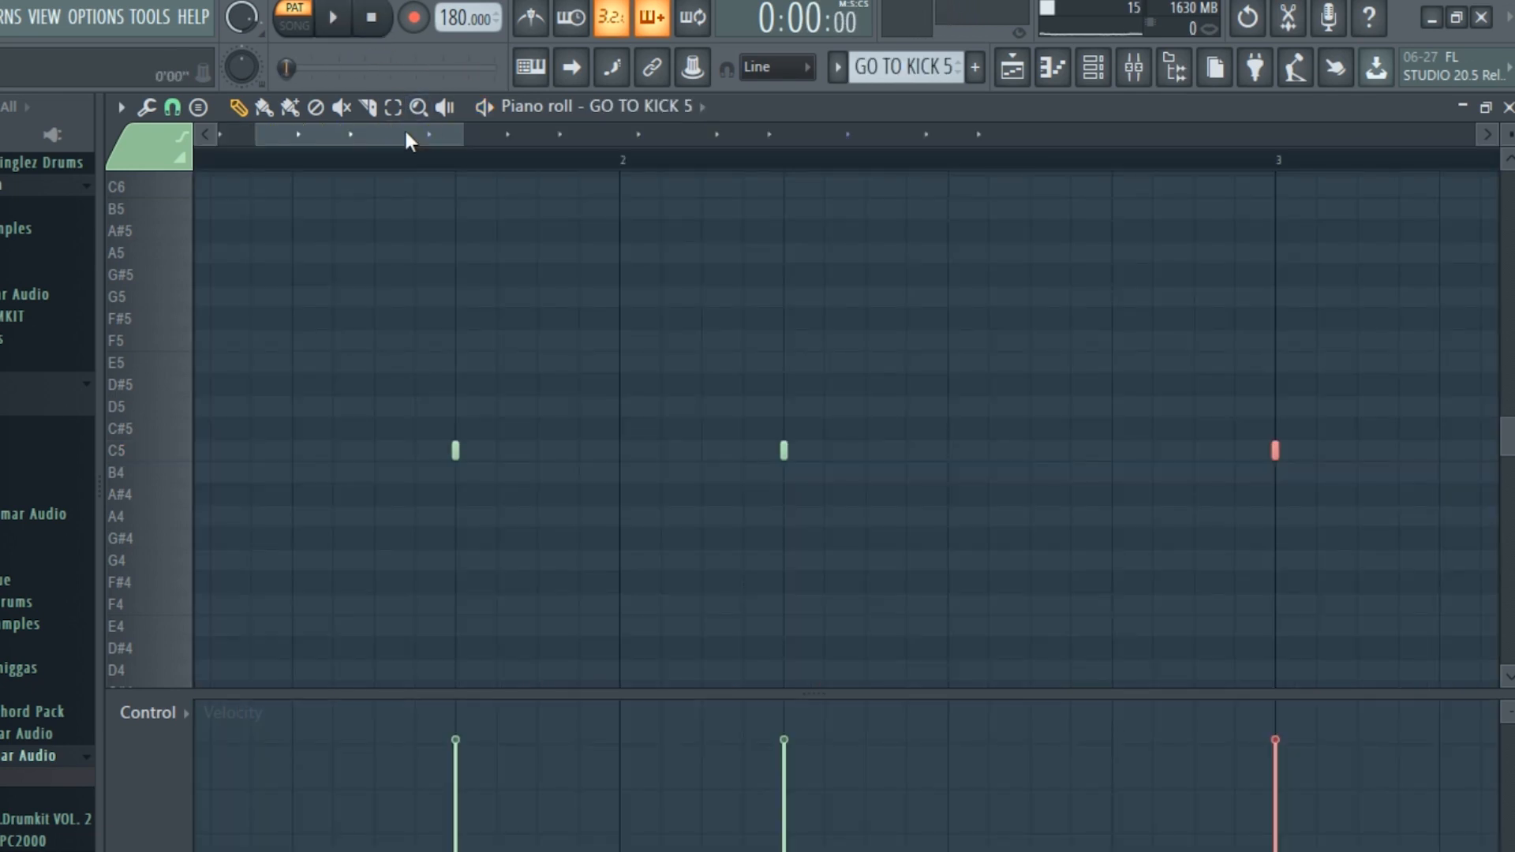
scroll(407, 138, "right", 4)
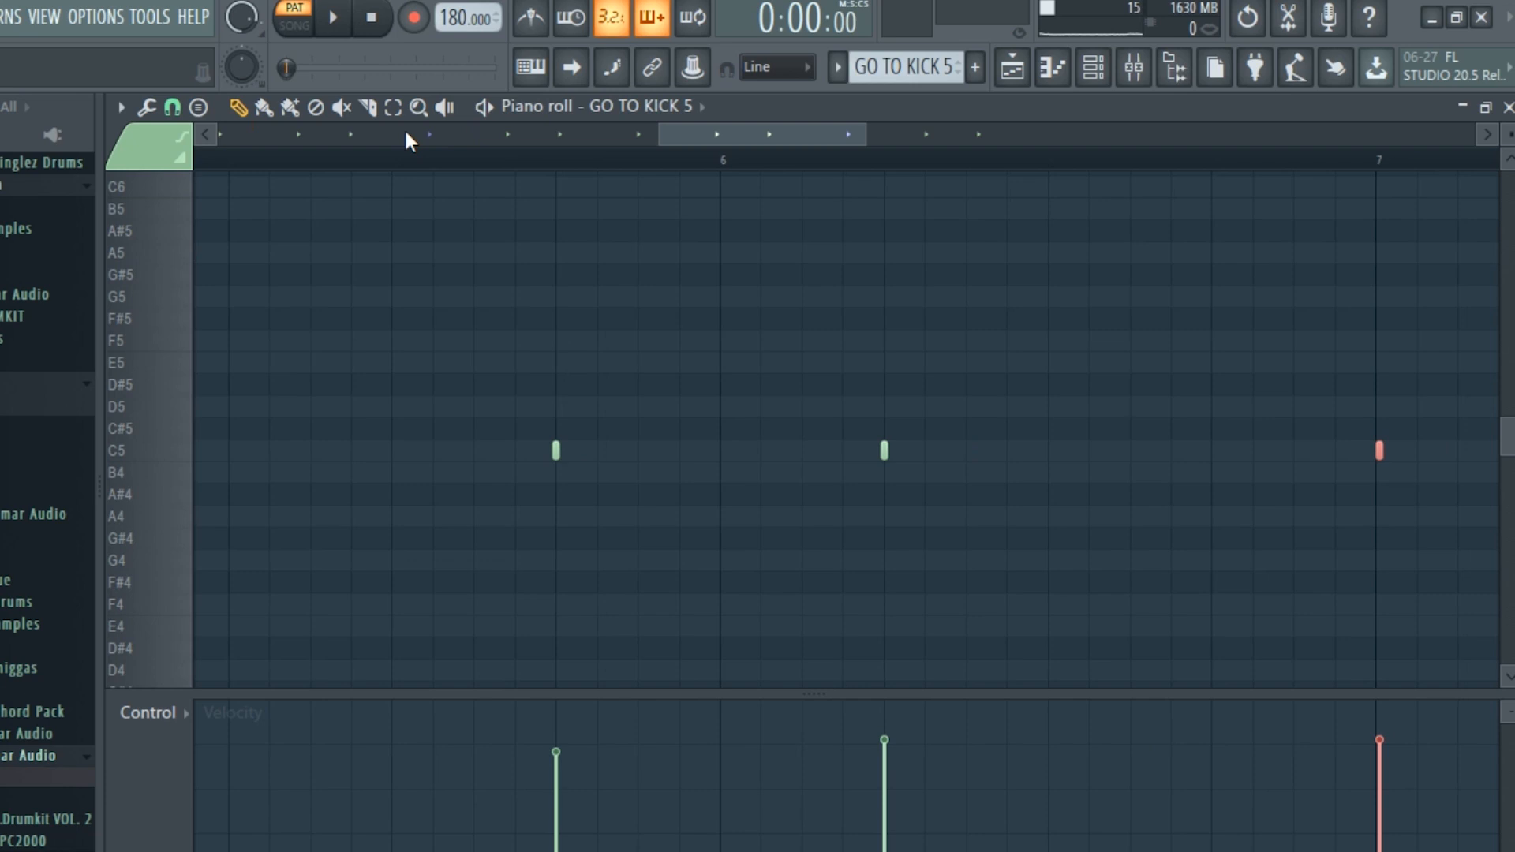
left_click_drag(655, 142, 218, 143)
left_click(332, 19)
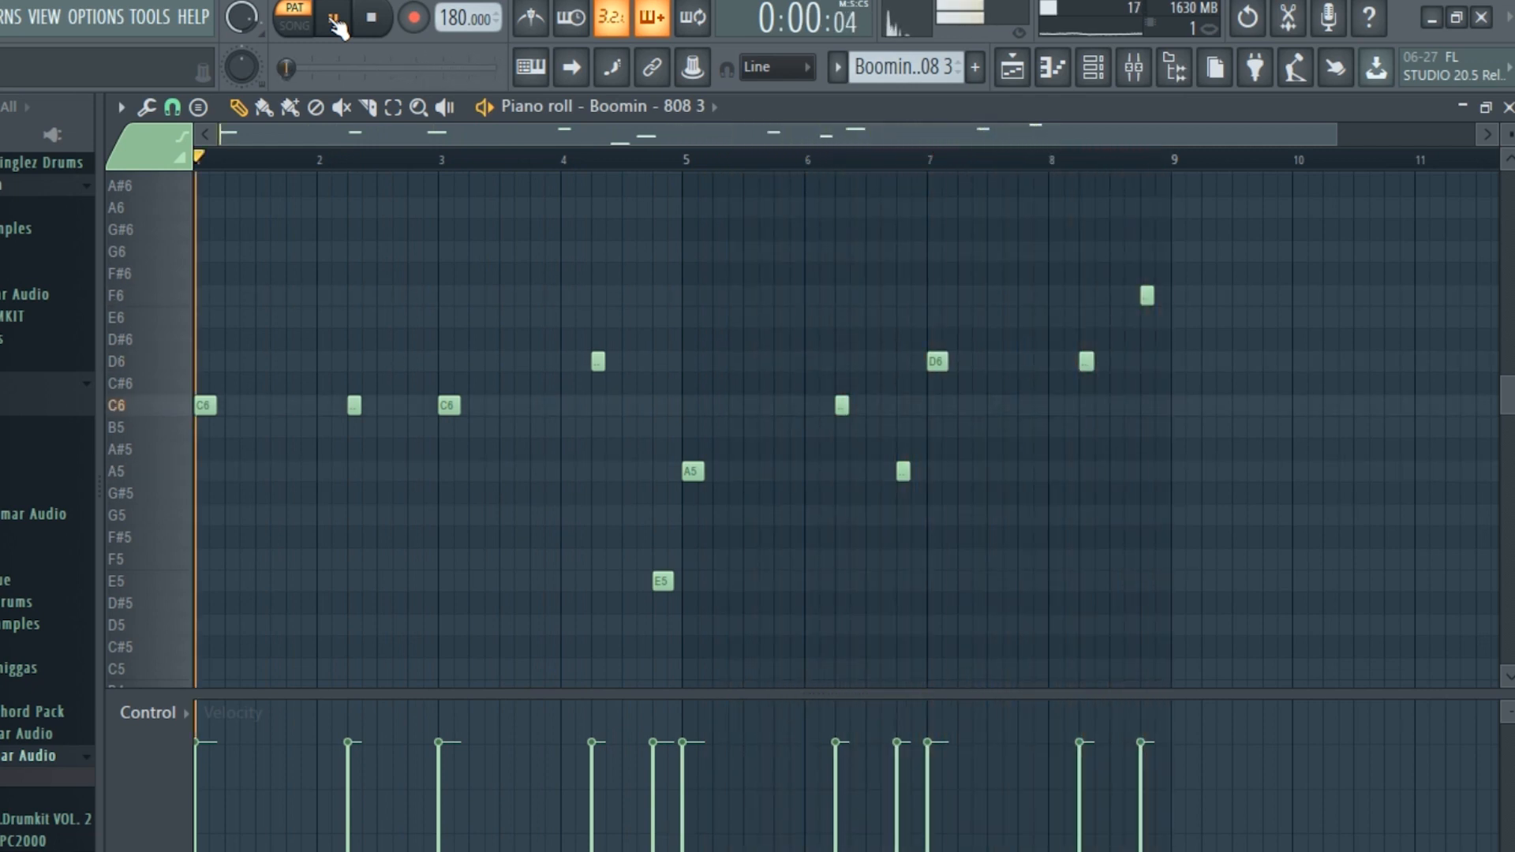
left_click(375, 23)
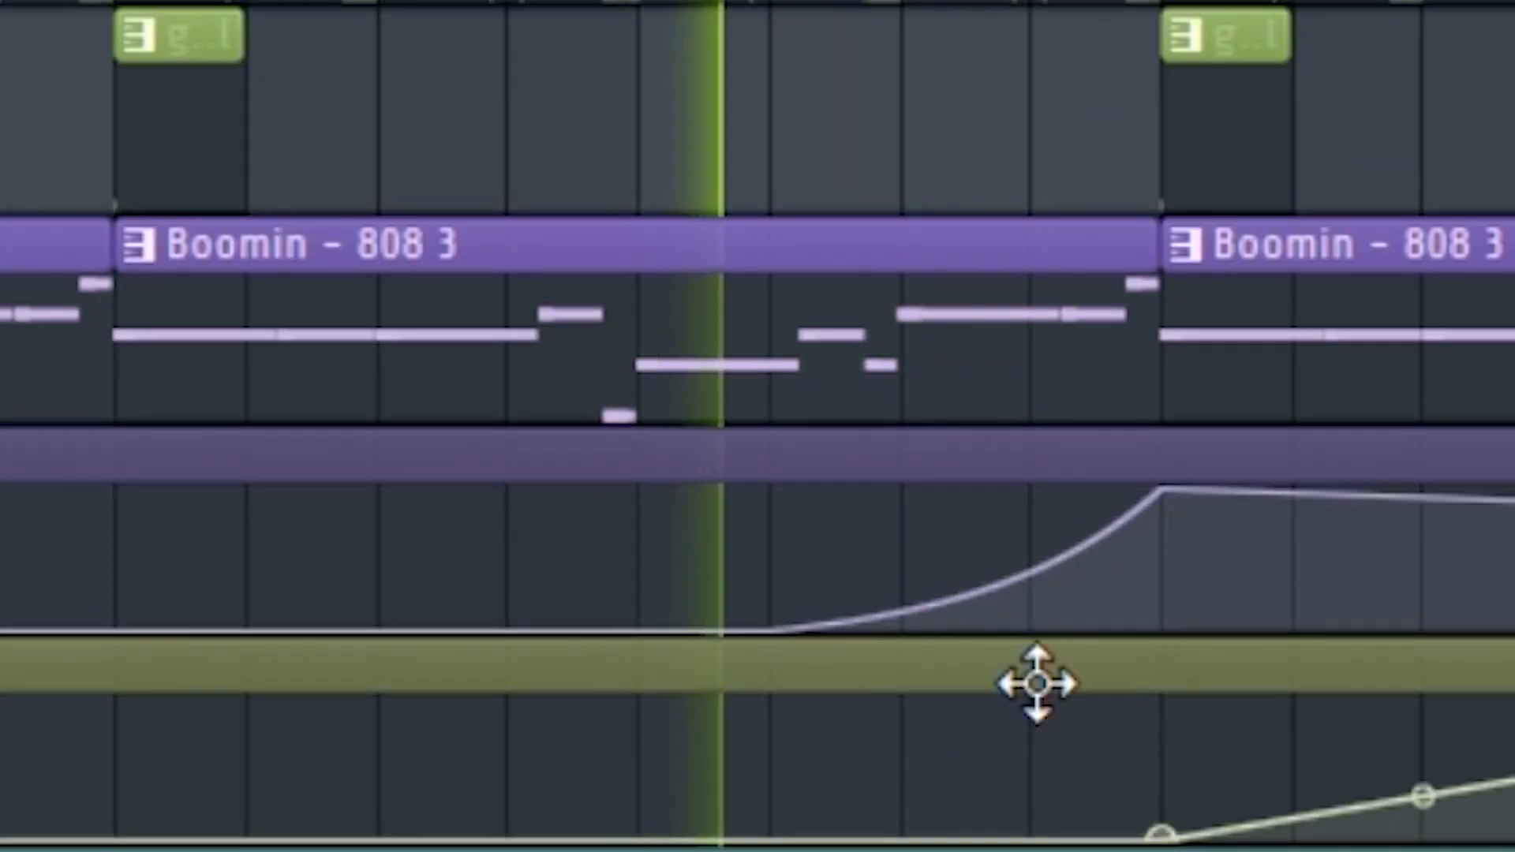
Add a point to the purple automation clip so its rising curve drops straight to minimum where the next 808 clip starts.
right_click(1268, 629)
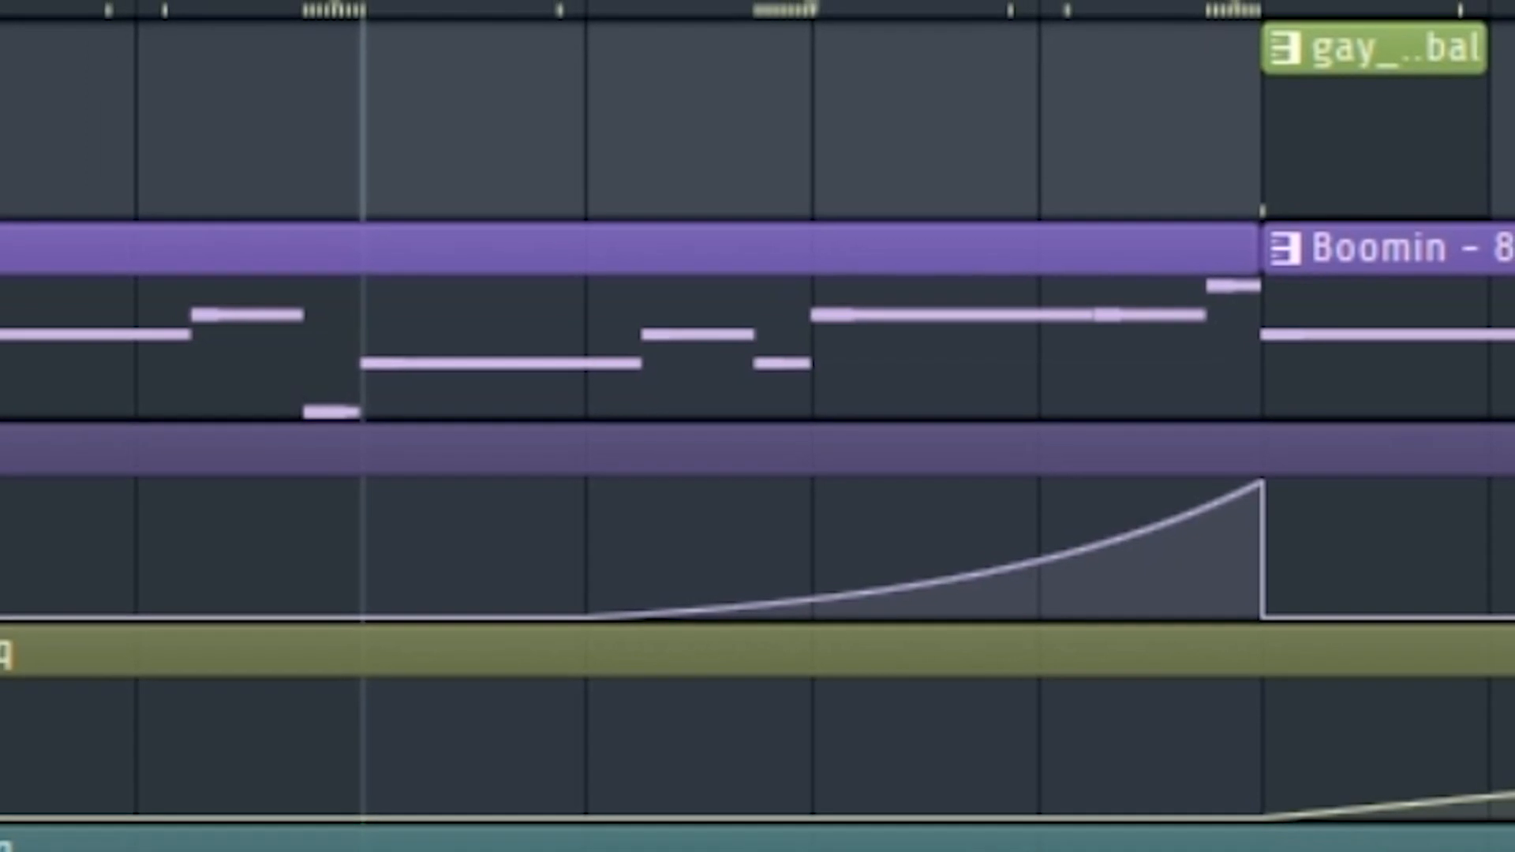